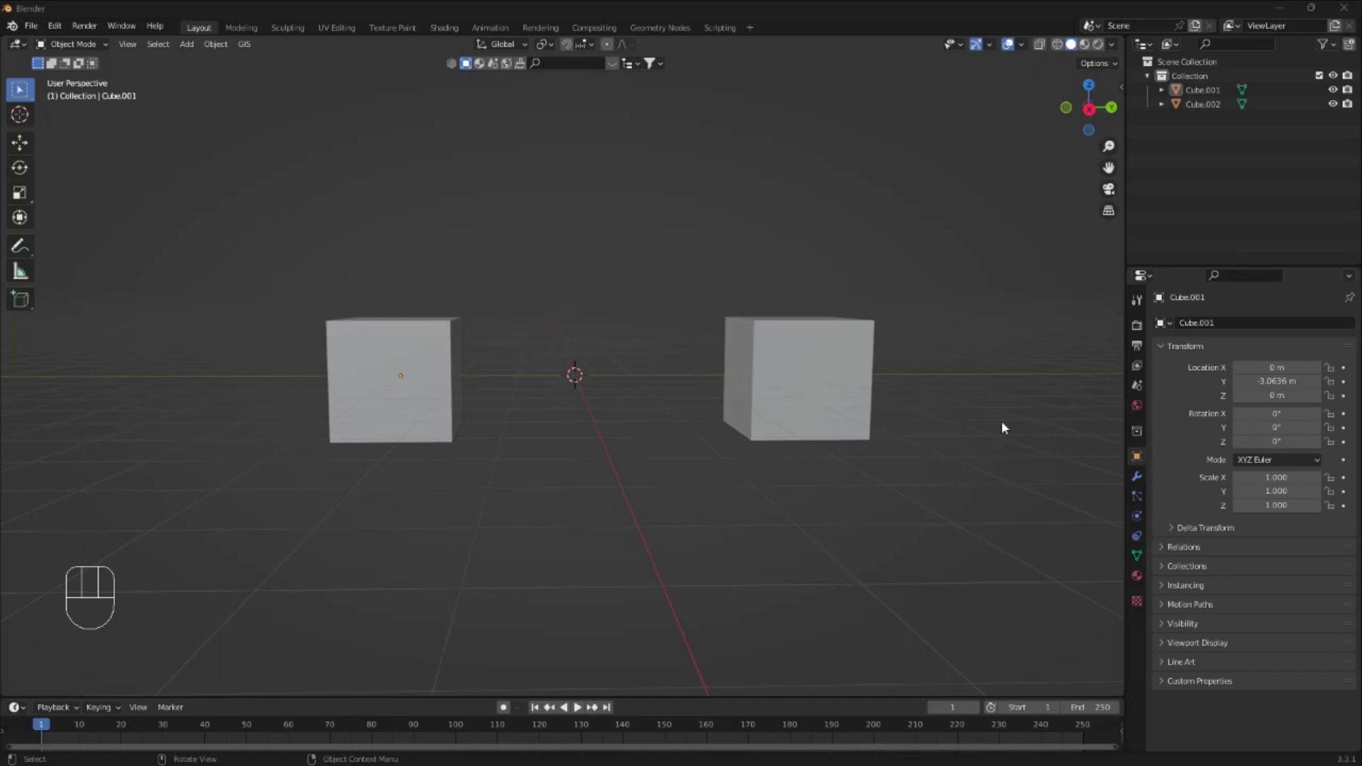
- Select the right cube, then add the left cube as the active selection
middle_drag(595, 278, 602, 301)
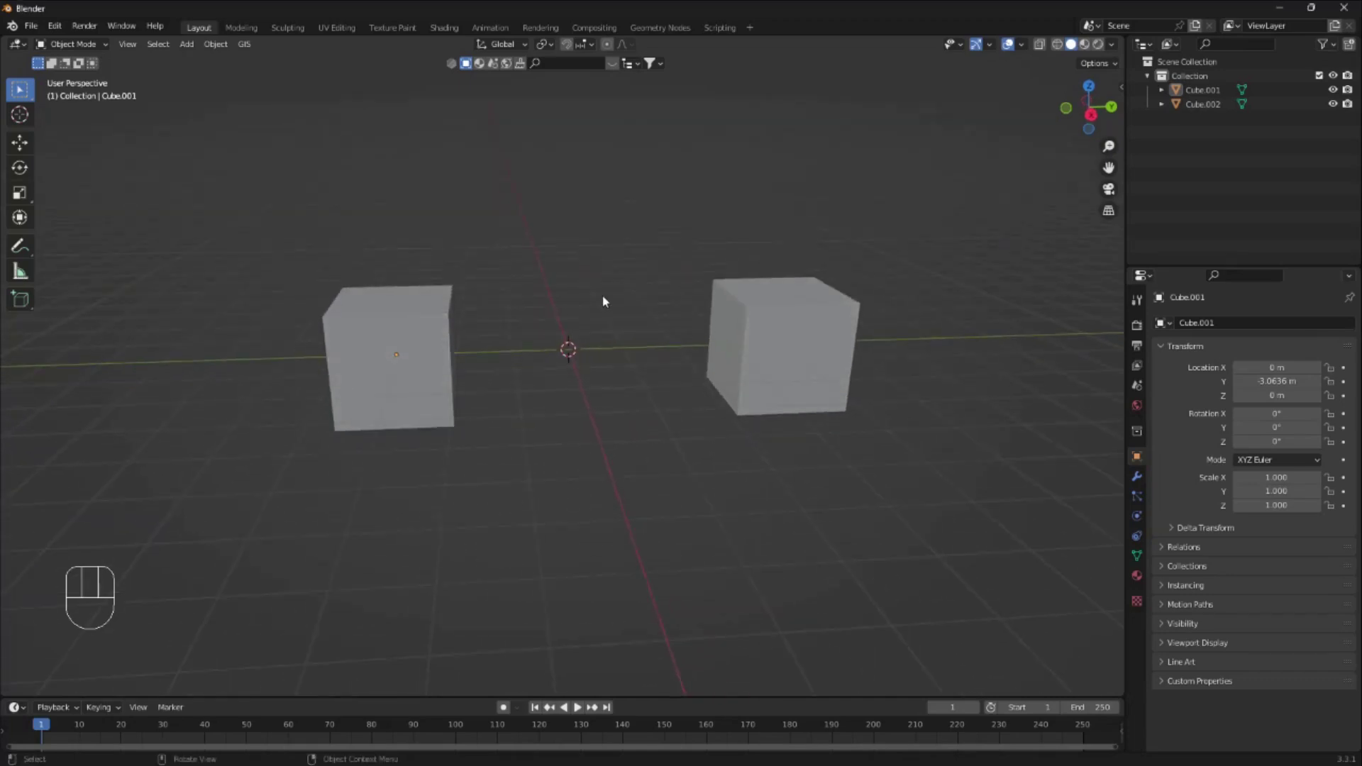
click(821, 331)
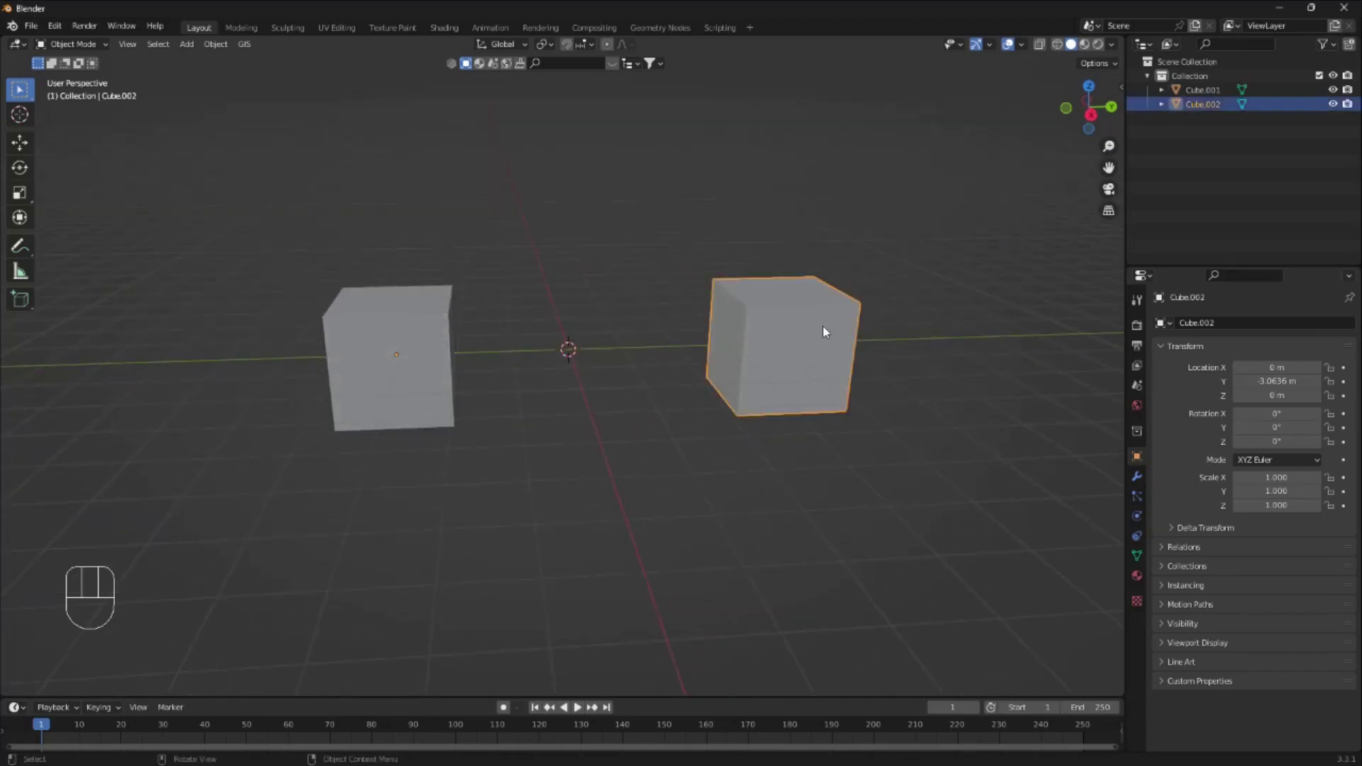
middle_drag(666, 336, 611, 316)
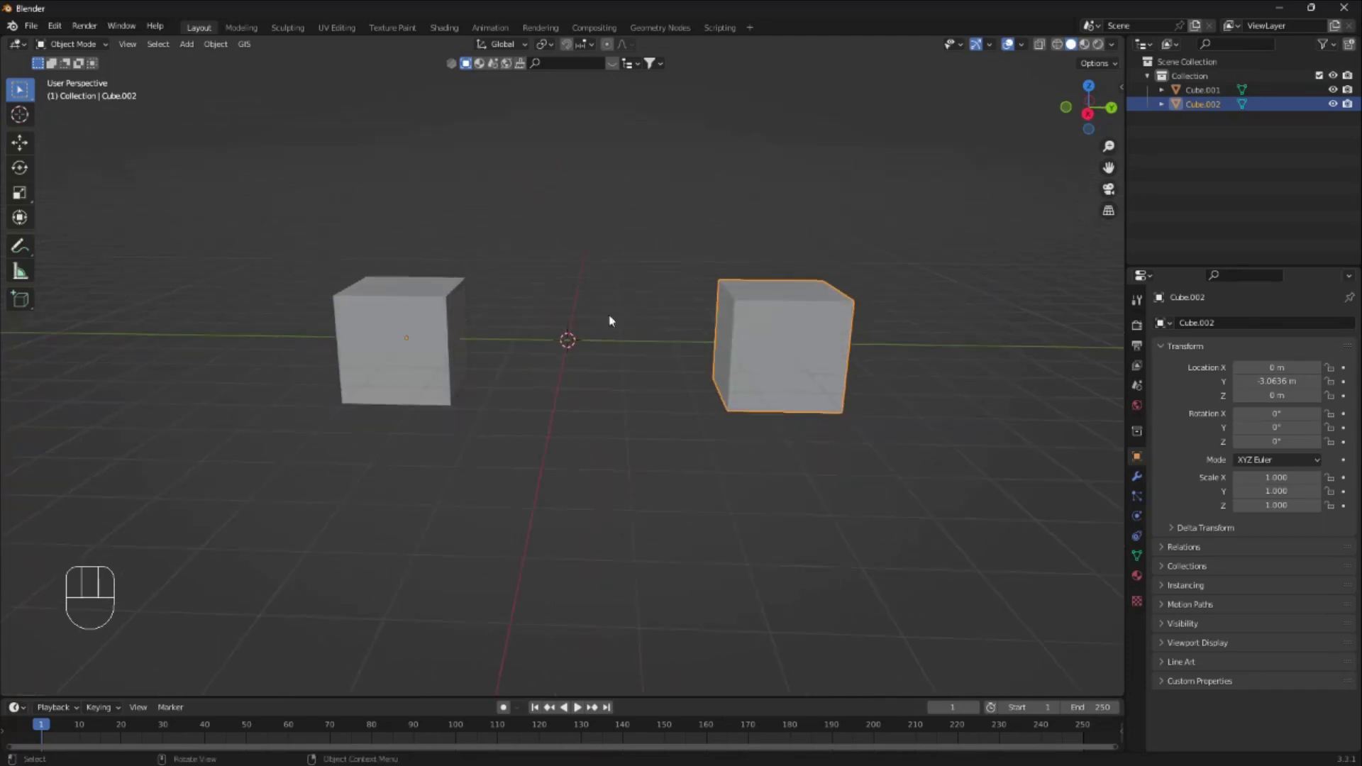
shift+click(441, 312)
mouse_move(458, 322)
middle_down()
mouse_move(504, 330)
mouse_move(523, 360)
middle_up()
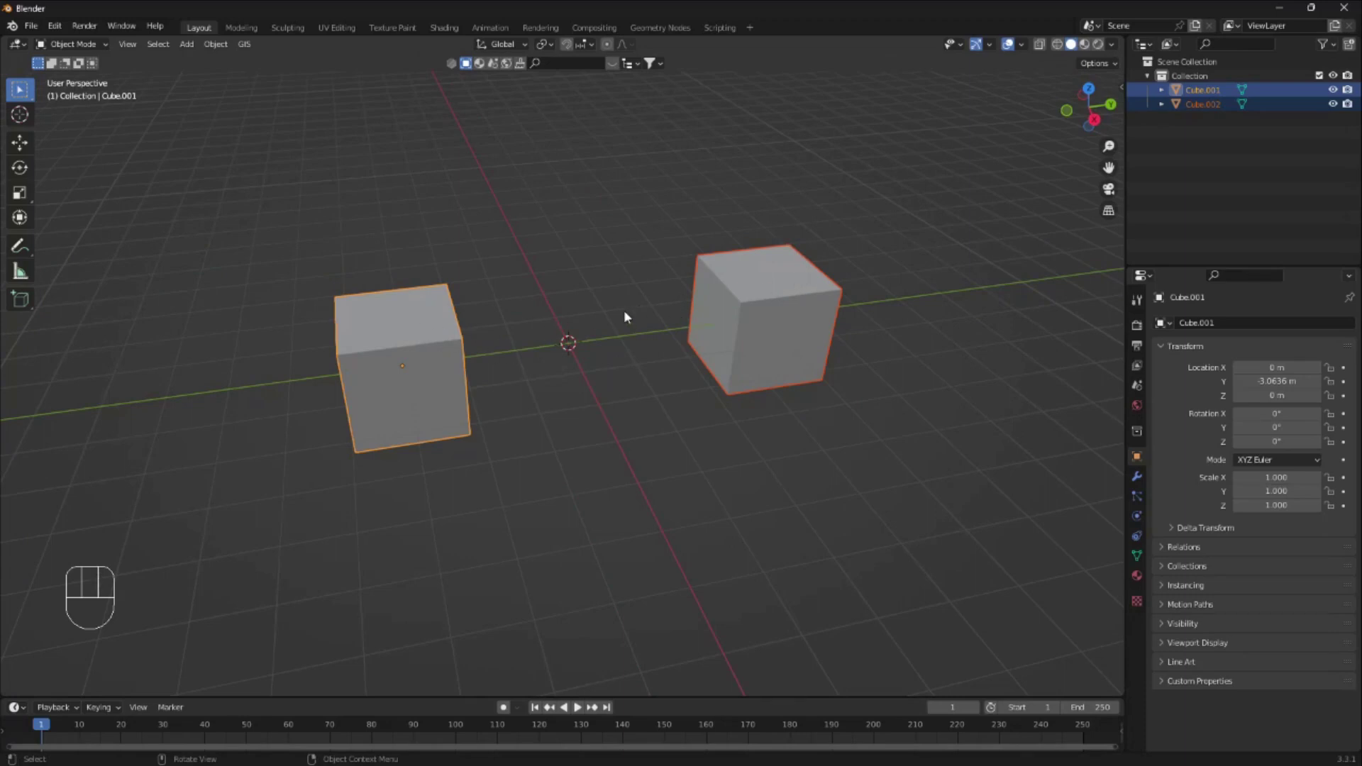
middle_drag(625, 310, 605, 283)
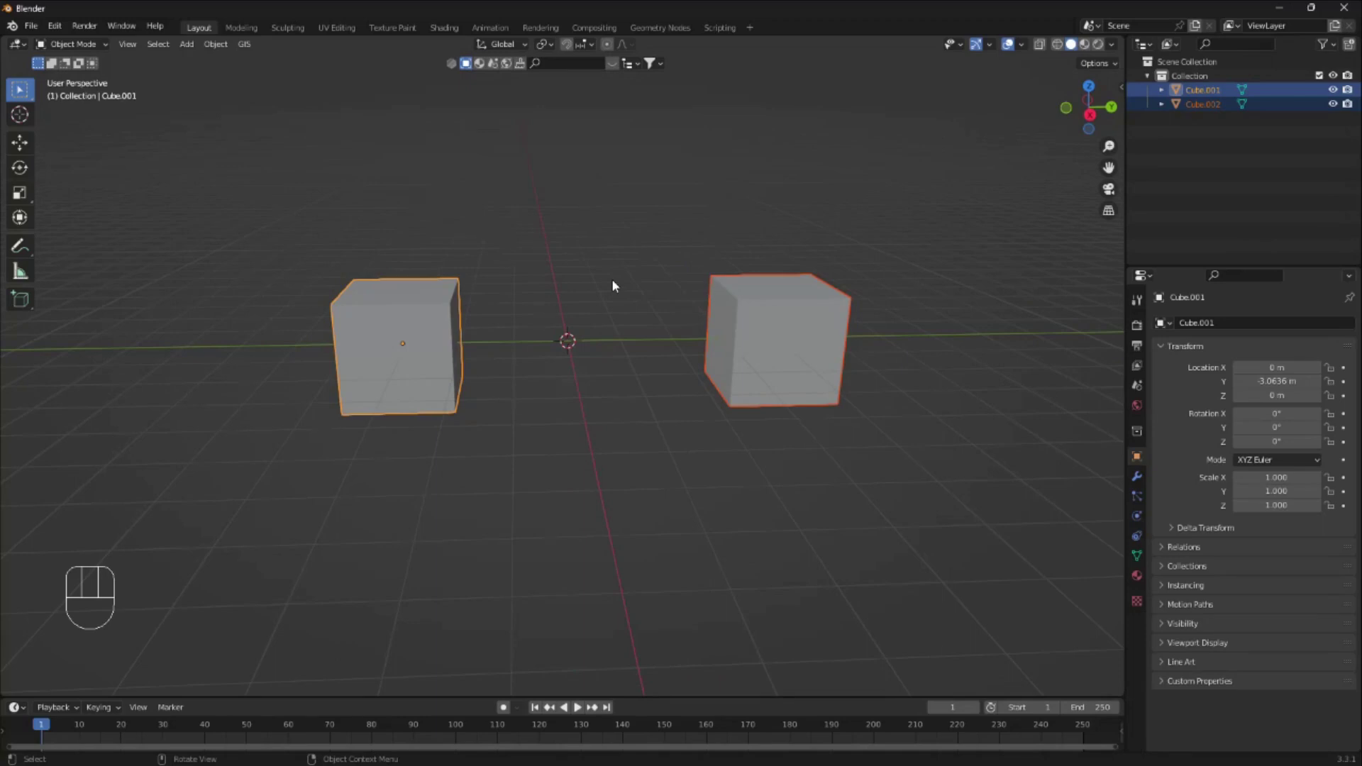
- Join the two cubes with Ctrl+J, then test-move the joined object and cancel
key(ctrl)
key(ctrl+j)
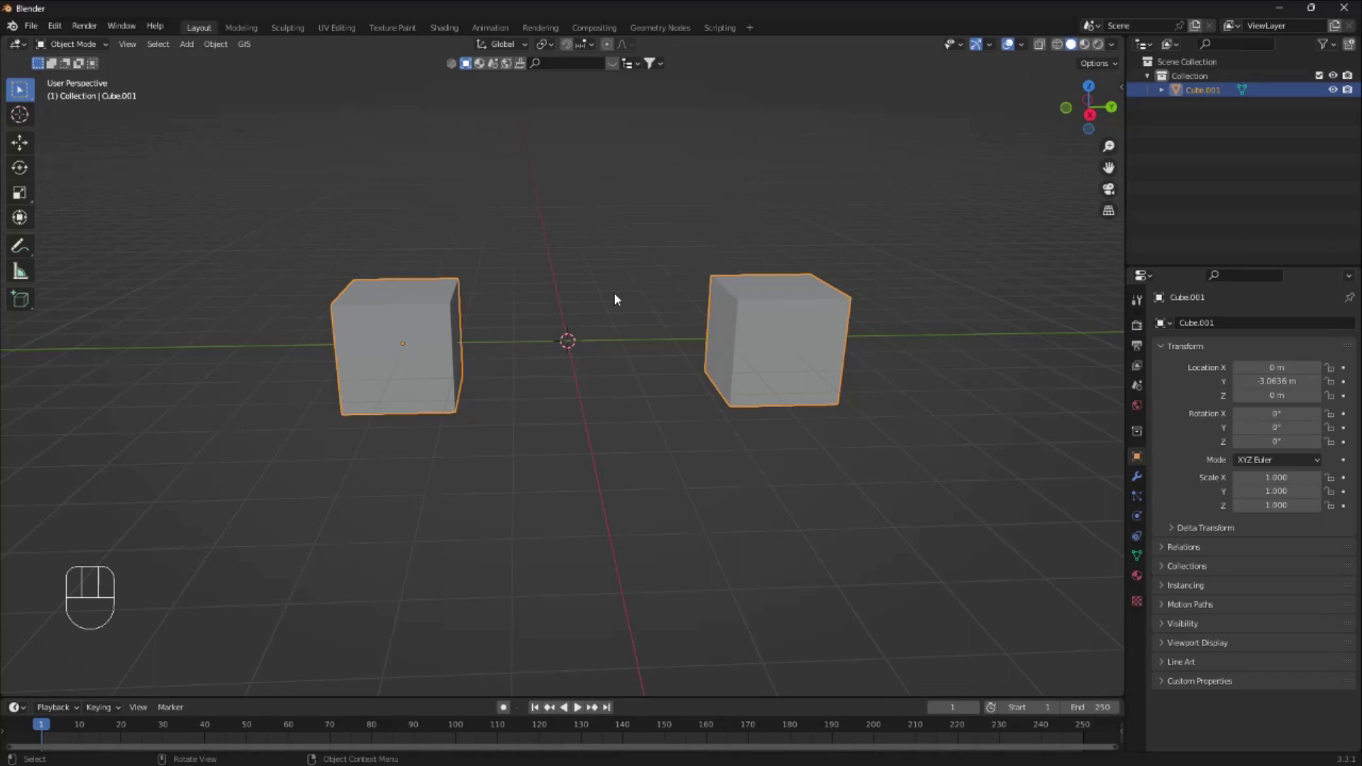
middle_drag(613, 301, 610, 335)
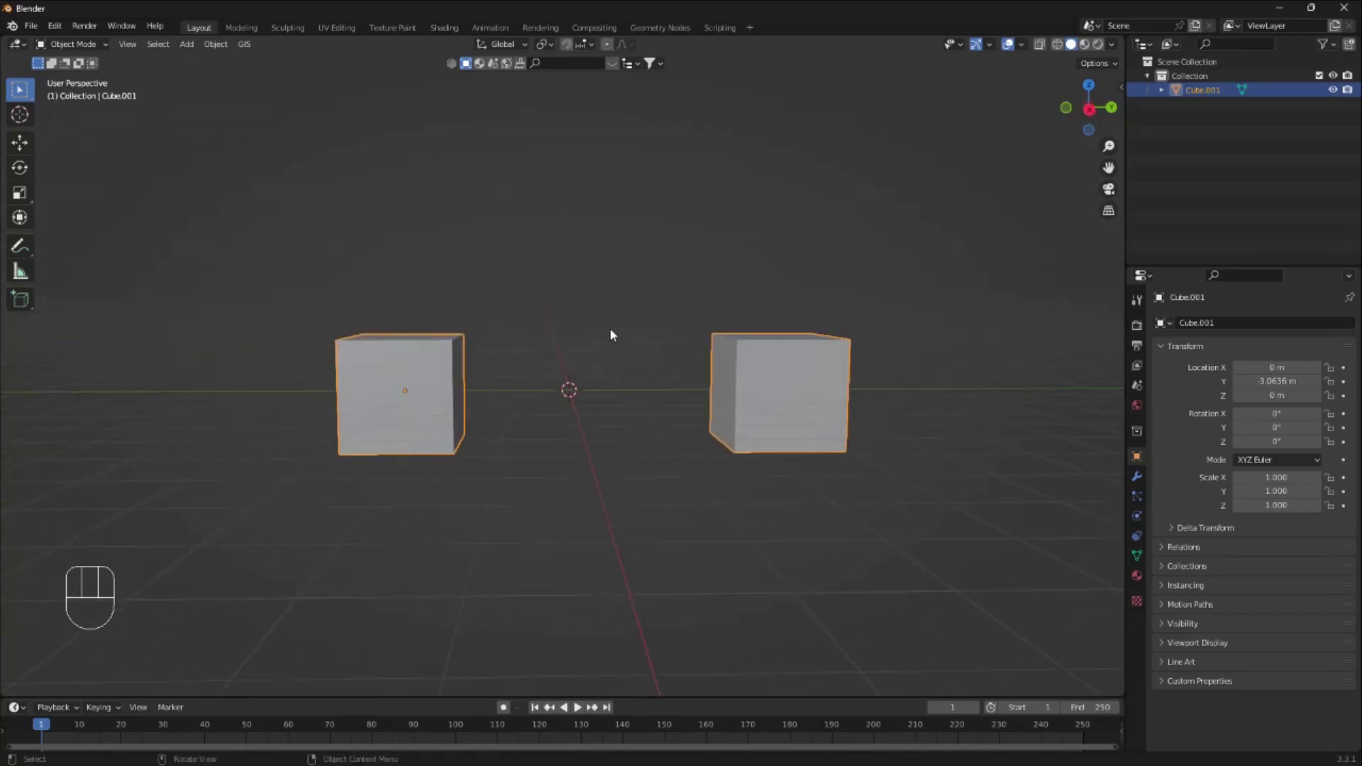
key(g)
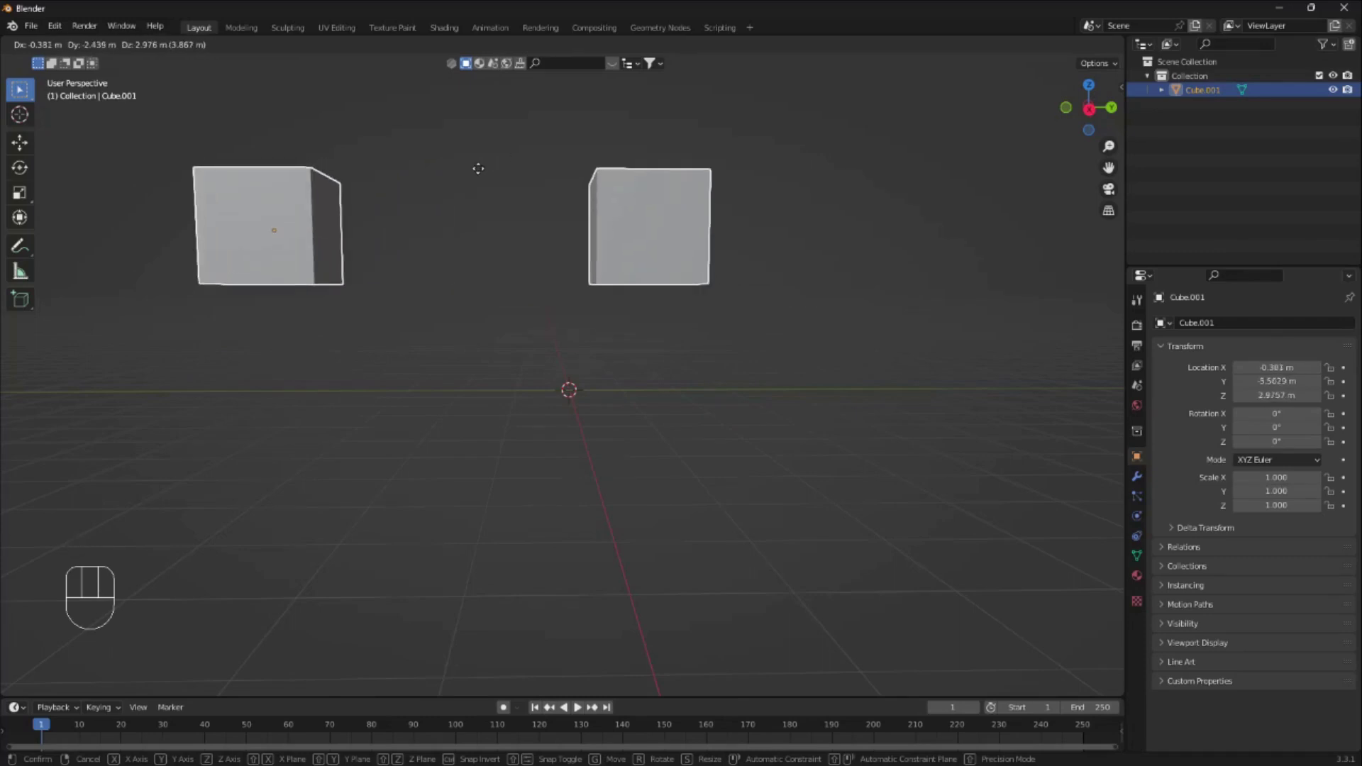
right_click(614, 286)
mouse_move(556, 334)
middle_down()
mouse_move(722, 411)
mouse_move(556, 380)
mouse_move(545, 340)
mouse_move(612, 395)
mouse_move(588, 398)
middle_up()
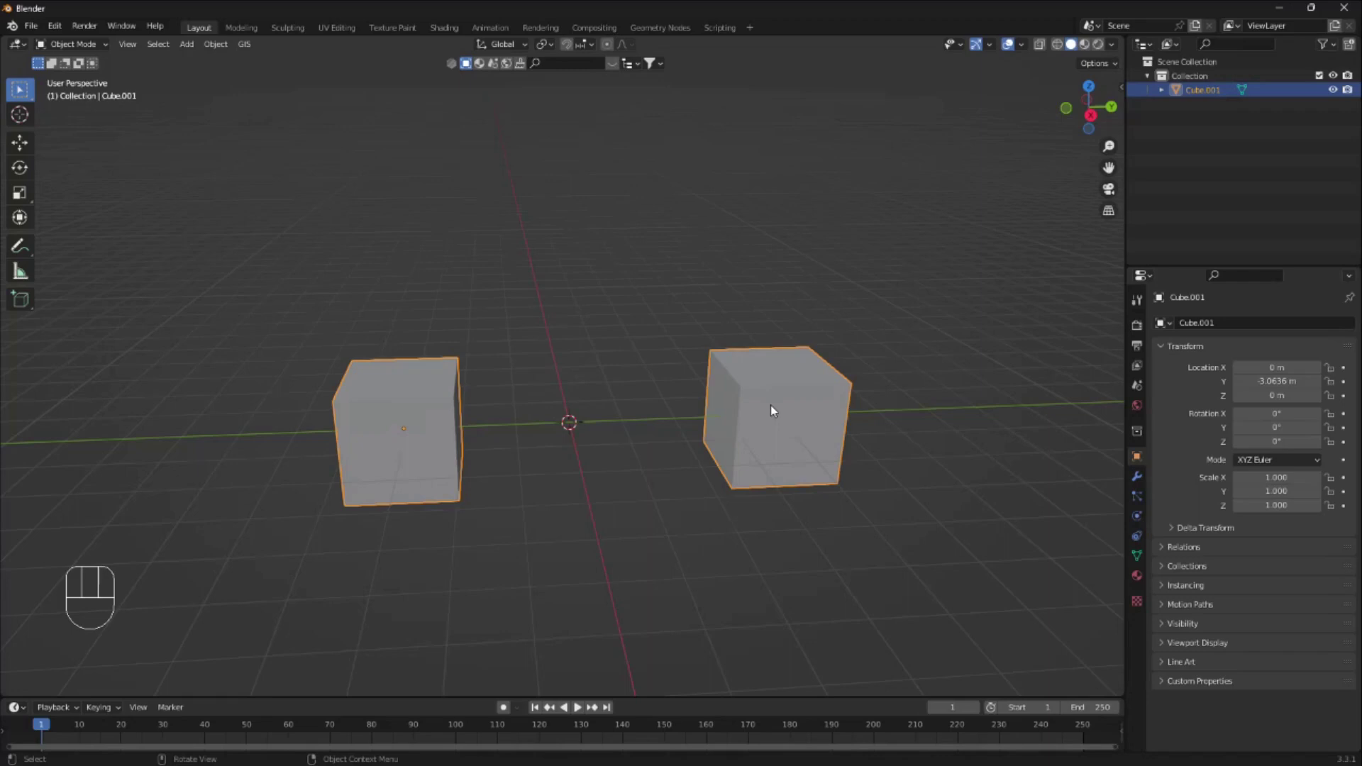
- In Edit Mode, deselect everything, enable X-ray, and box-select the left cube's vertices
middle_drag(586, 406, 573, 391)
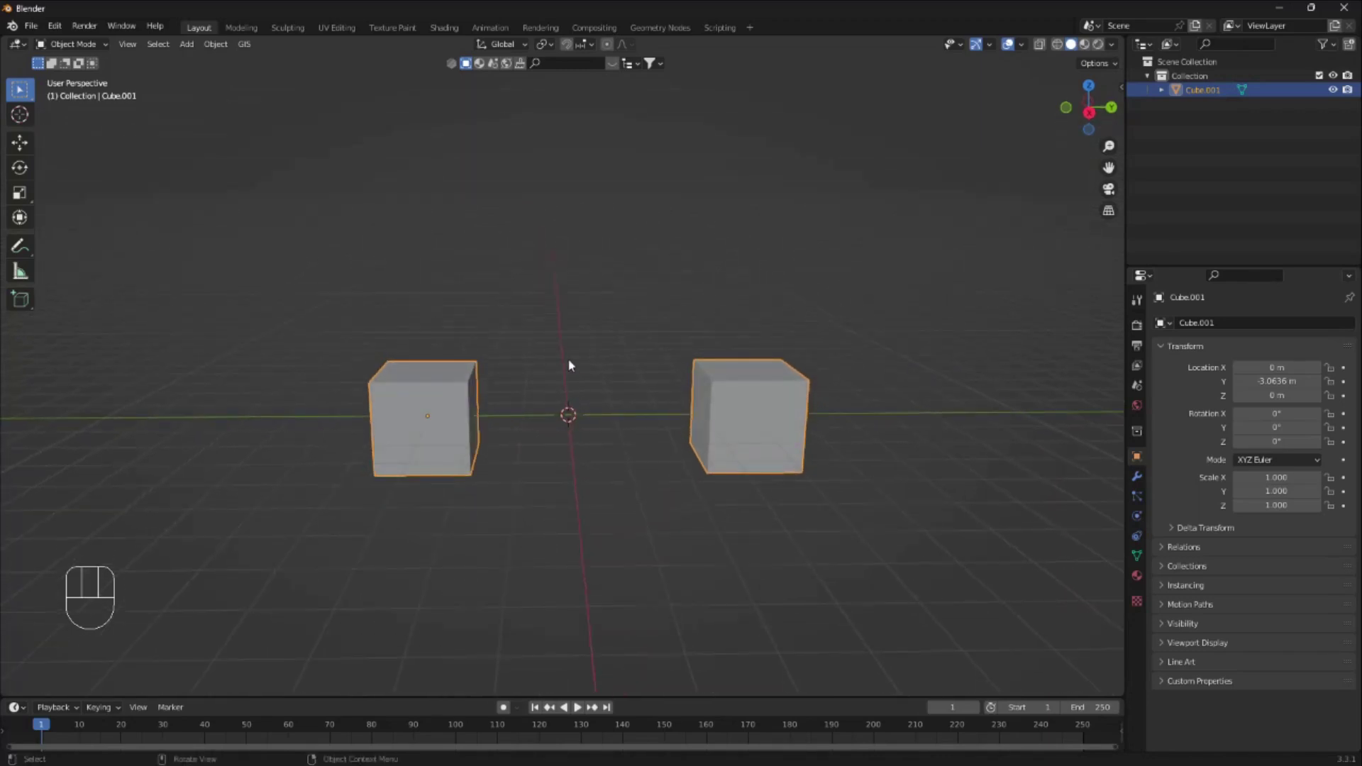
key(Tab)
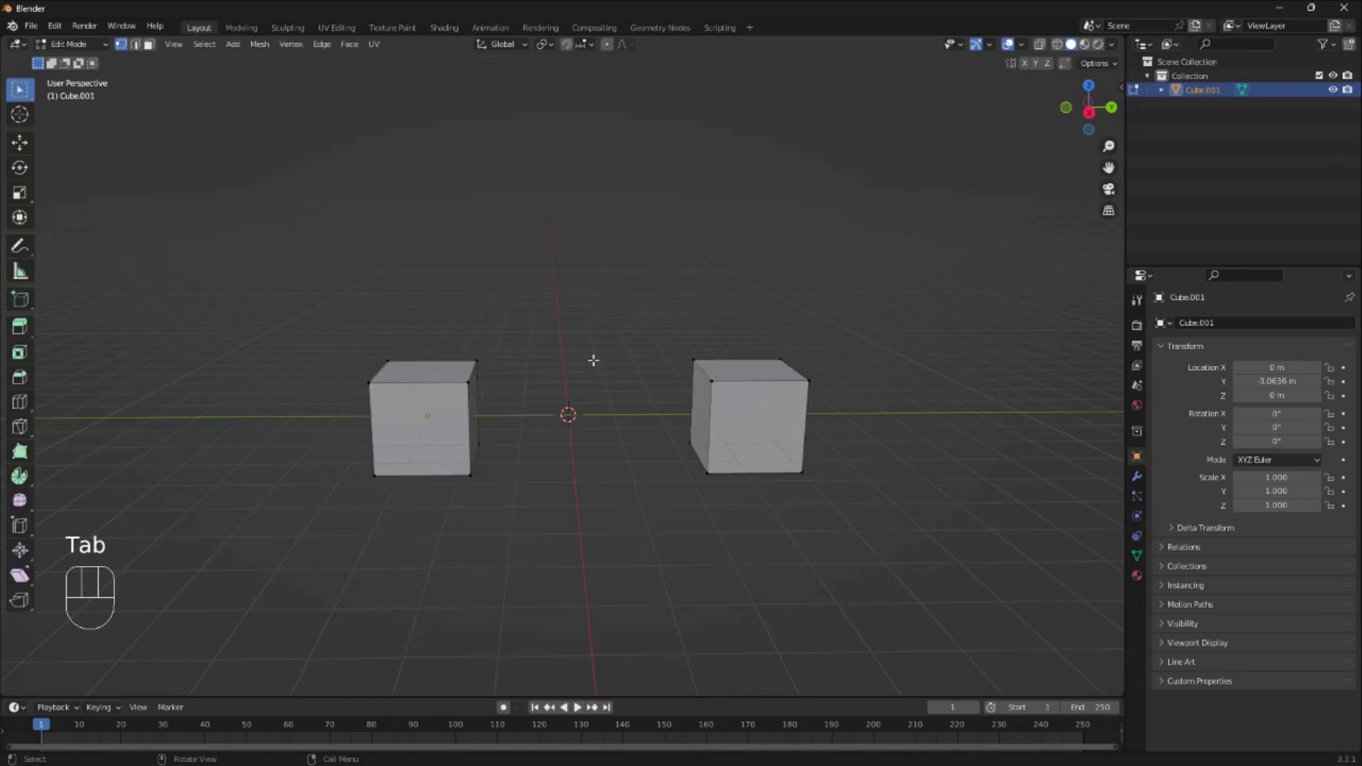
scroll(539, 404, up, 2)
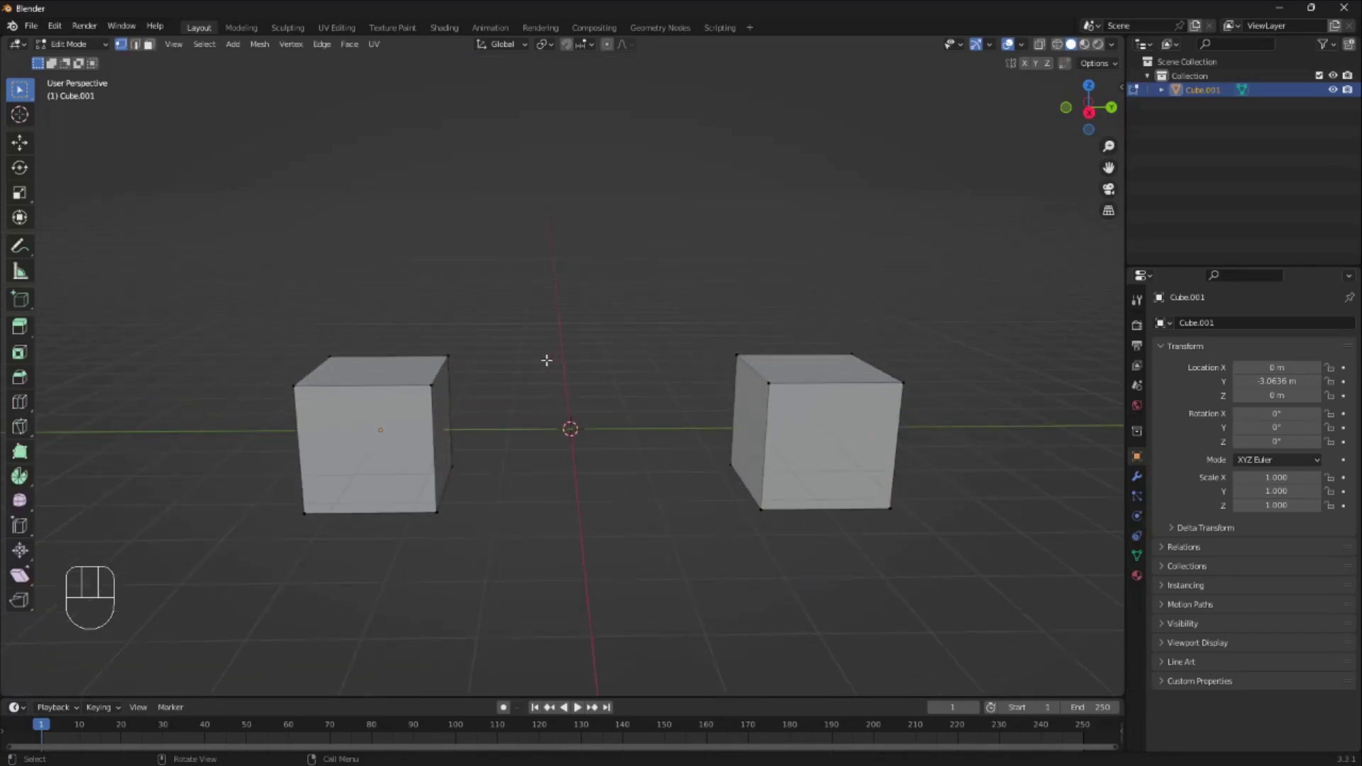
key(alt+a)
key(alt+z)
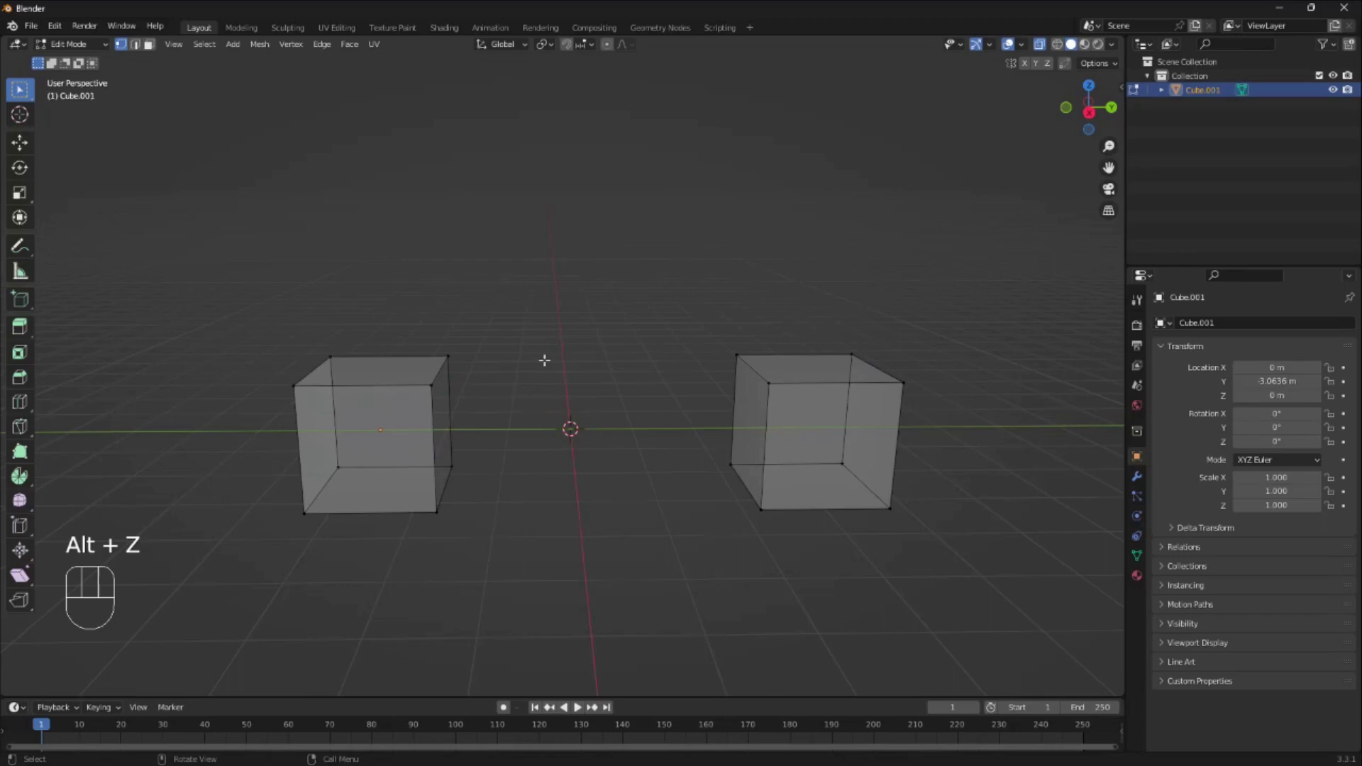
mouse_move(545, 361)
shift+middle_down()
mouse_move(726, 264)
mouse_move(617, 383)
shift+middle_up()
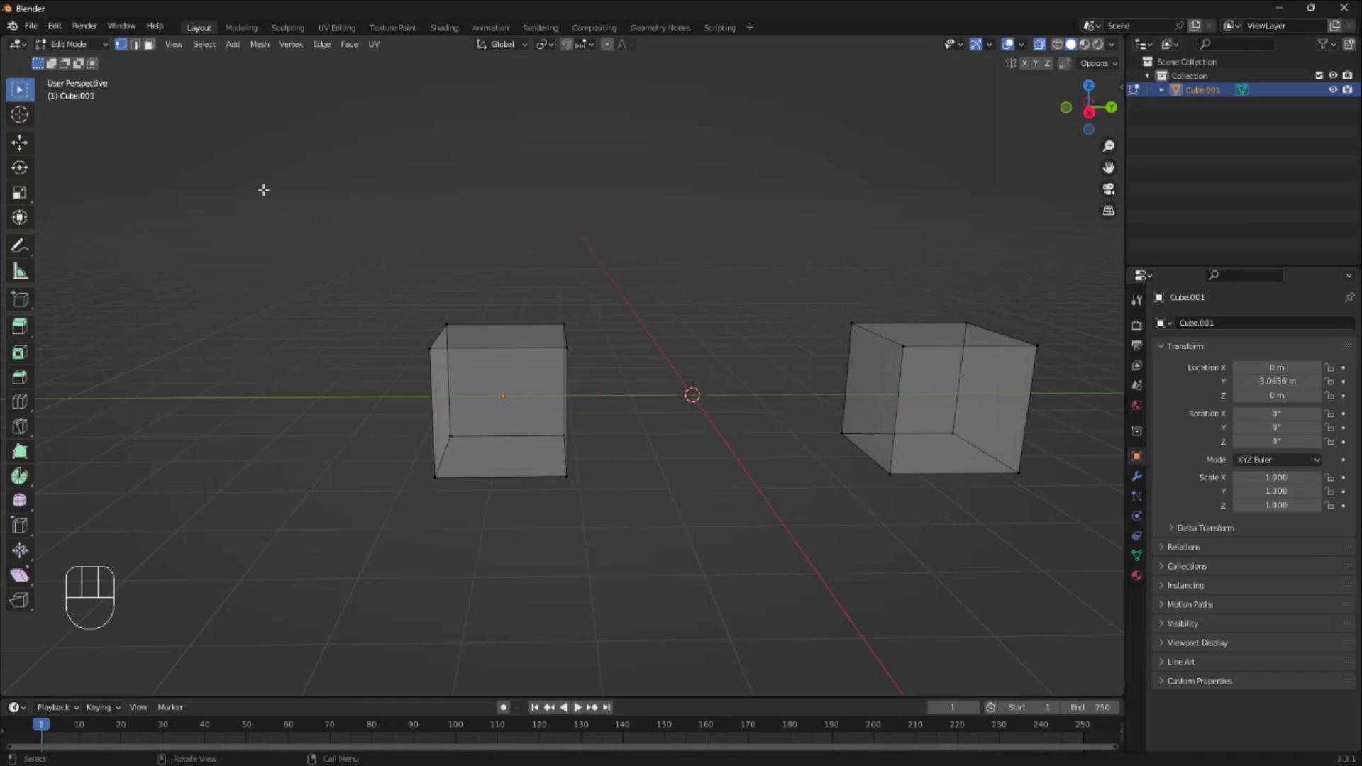
drag(263, 190, 701, 595)
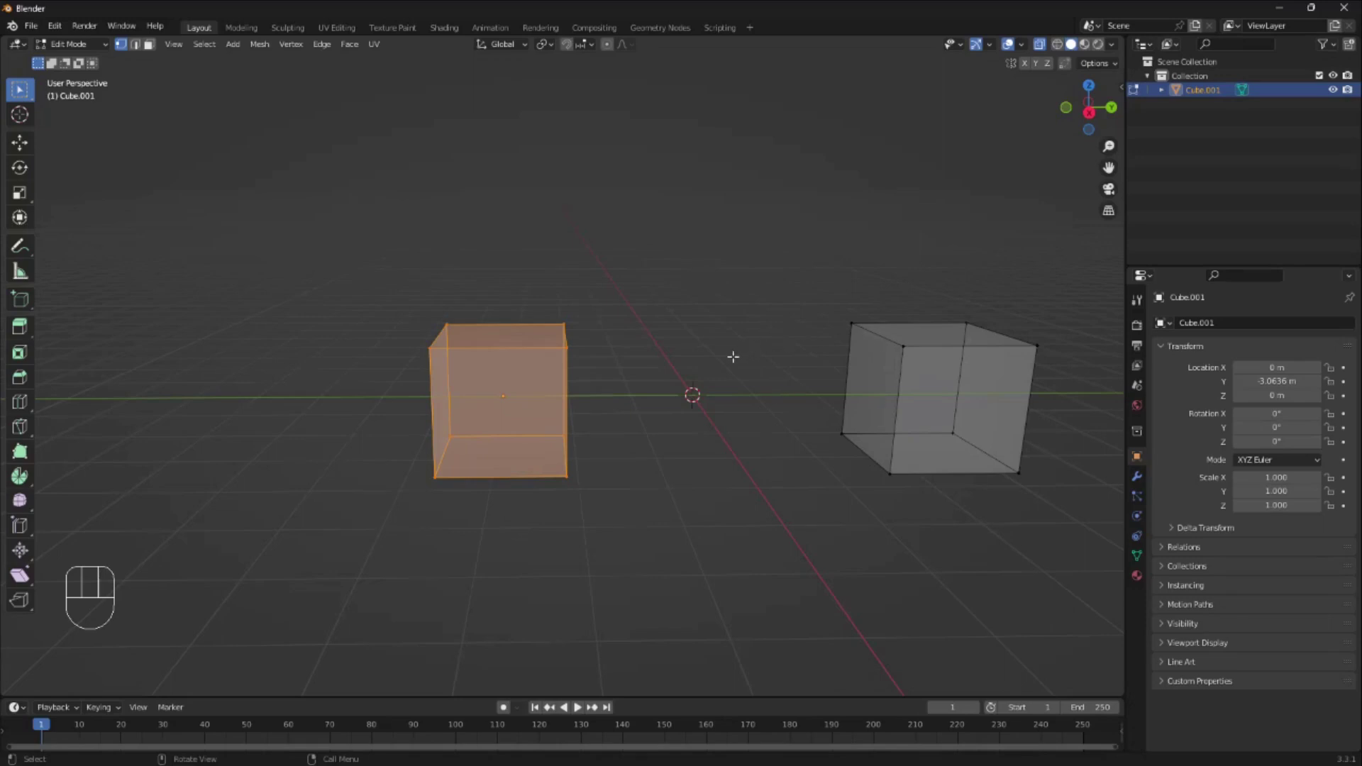
- Separate the selected left-cube geometry into its own object from the P menu
key(p)
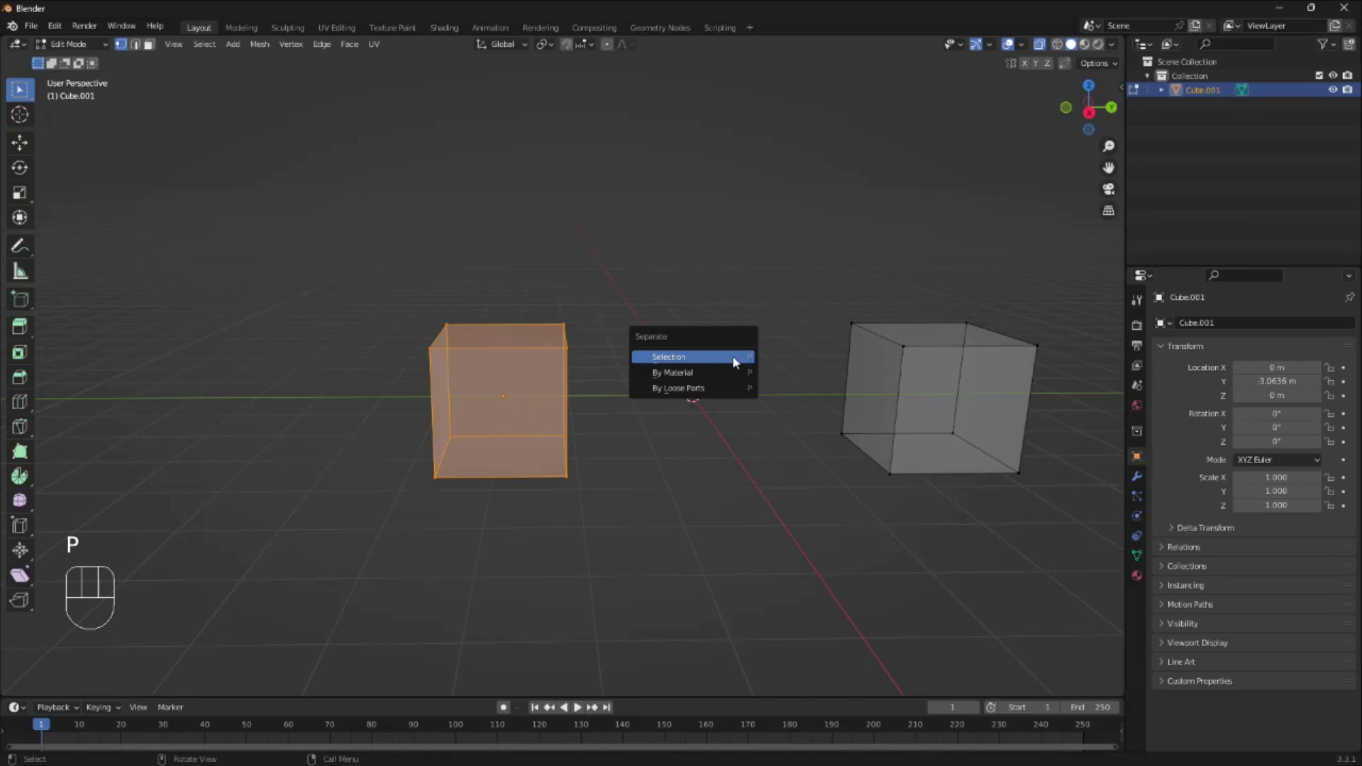
click(732, 356)
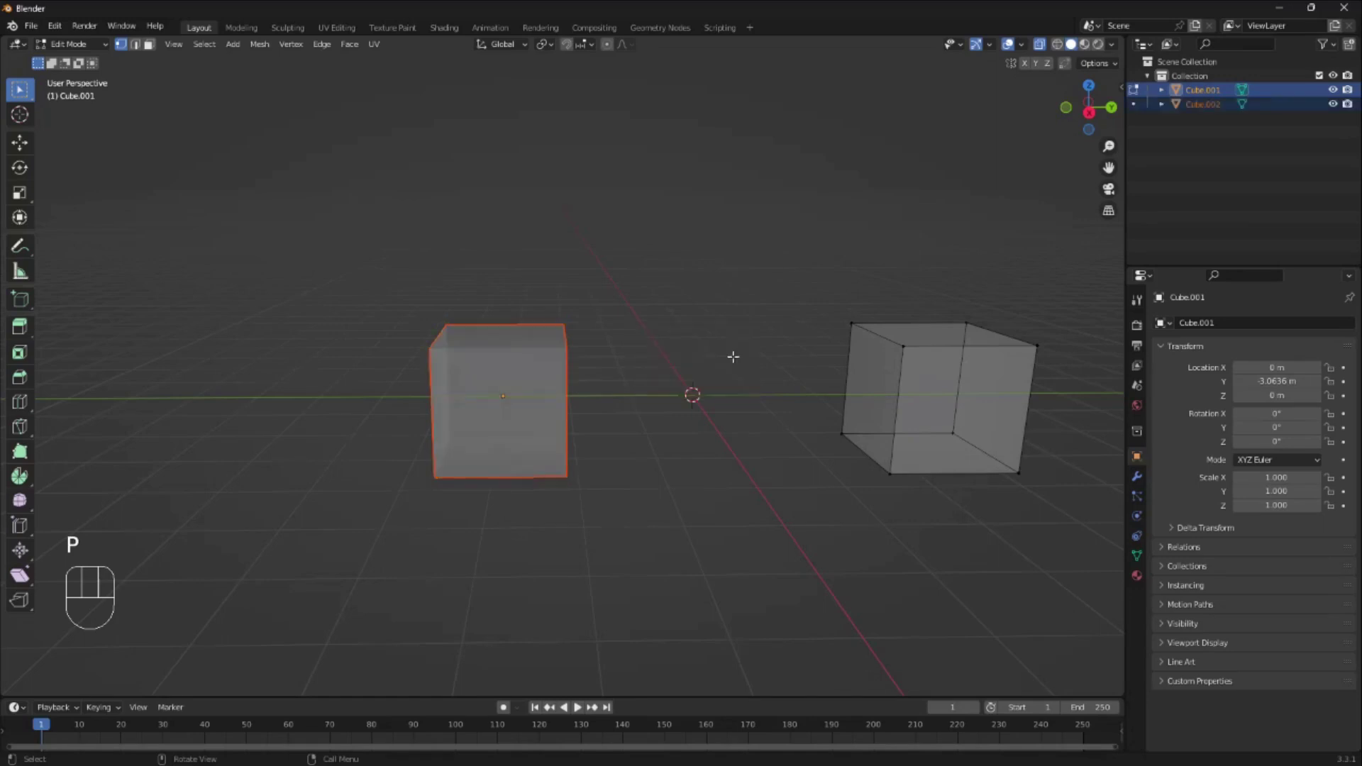
mouse_move(741, 365)
shift+middle_down()
mouse_move(630, 451)
mouse_move(614, 429)
shift+middle_up()
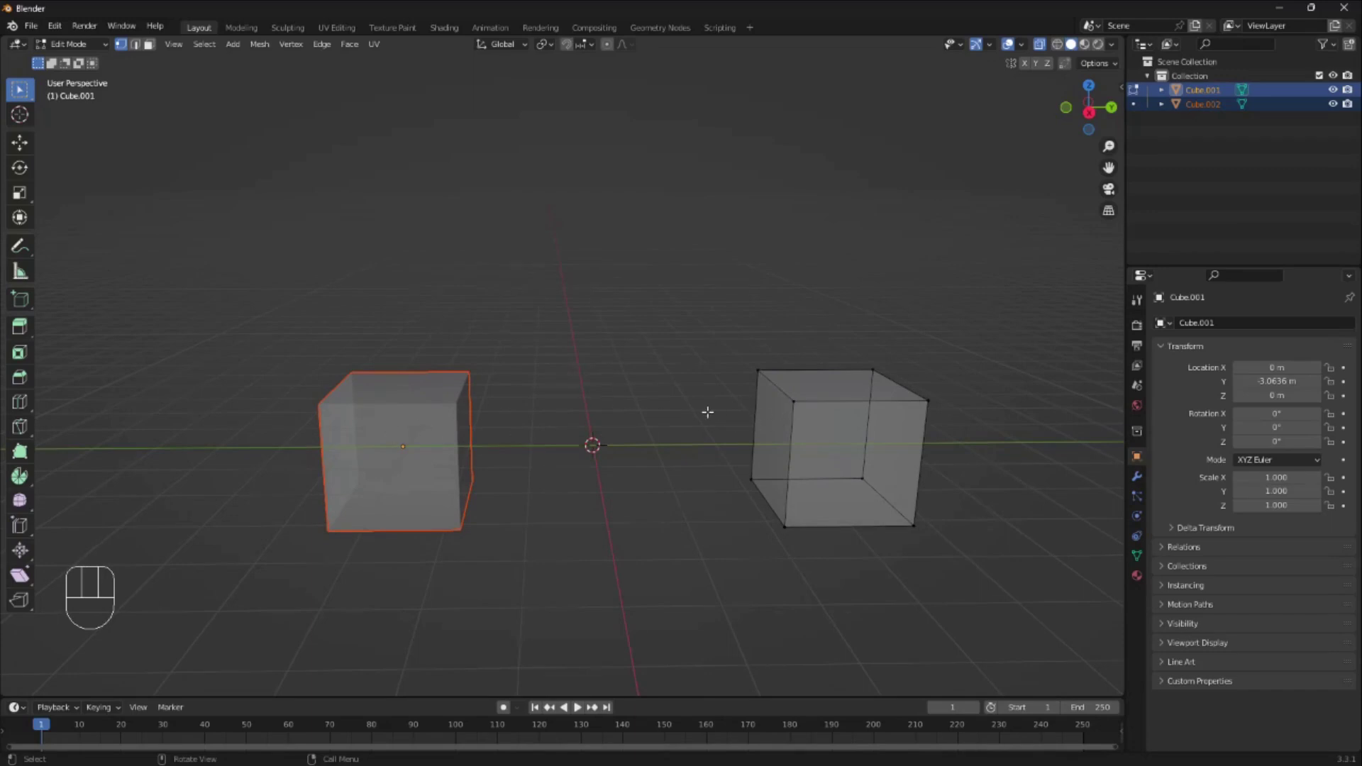
- Back in Object Mode, test-move the right cube and cancel, leaving it in place
key(Tab)
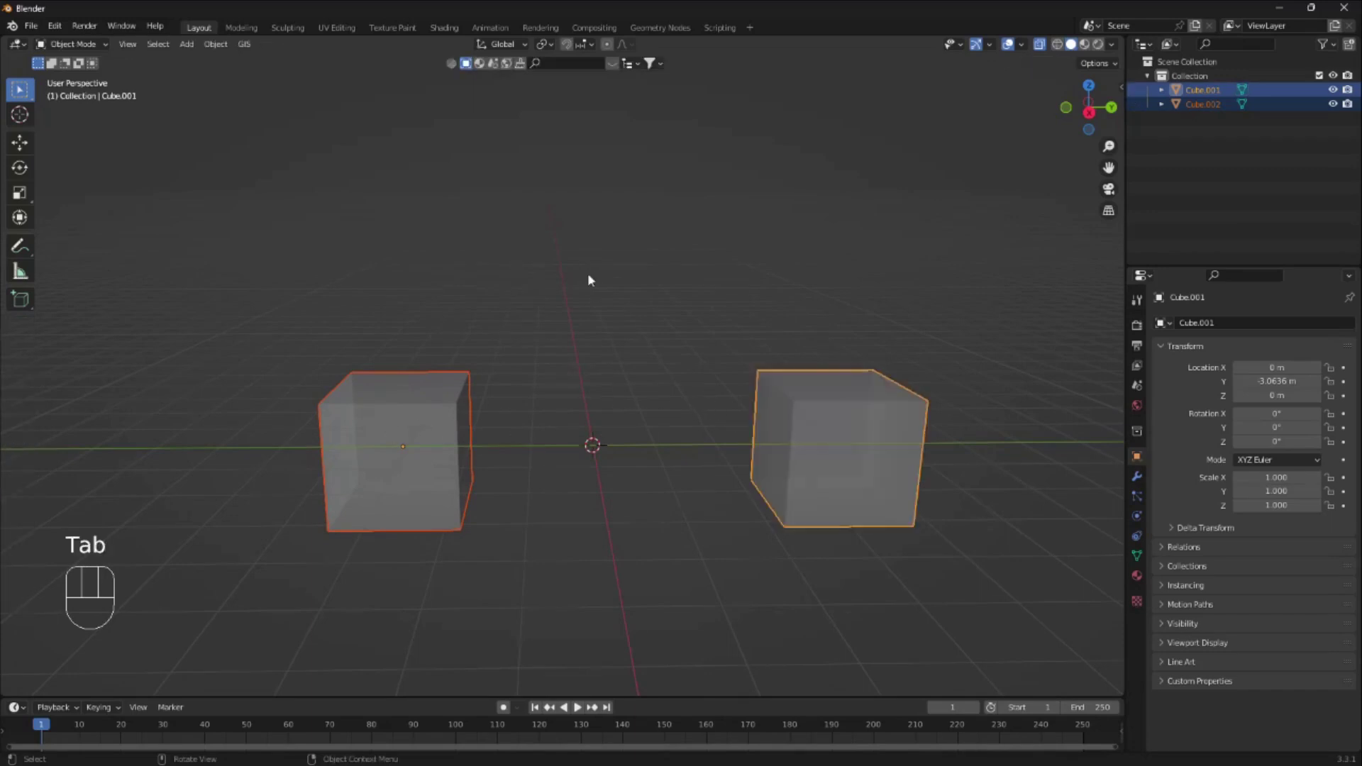
click(847, 427)
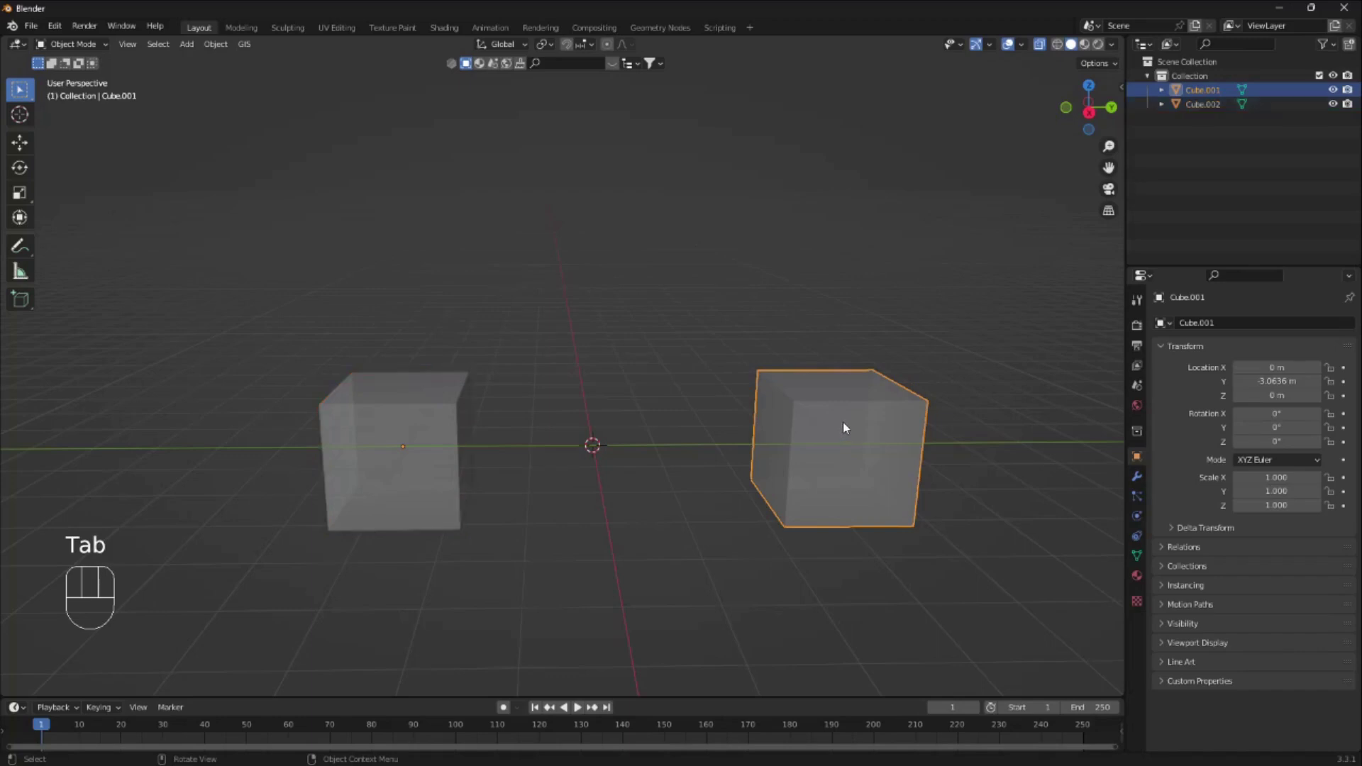
scroll(842, 422, down, 2)
key(g)
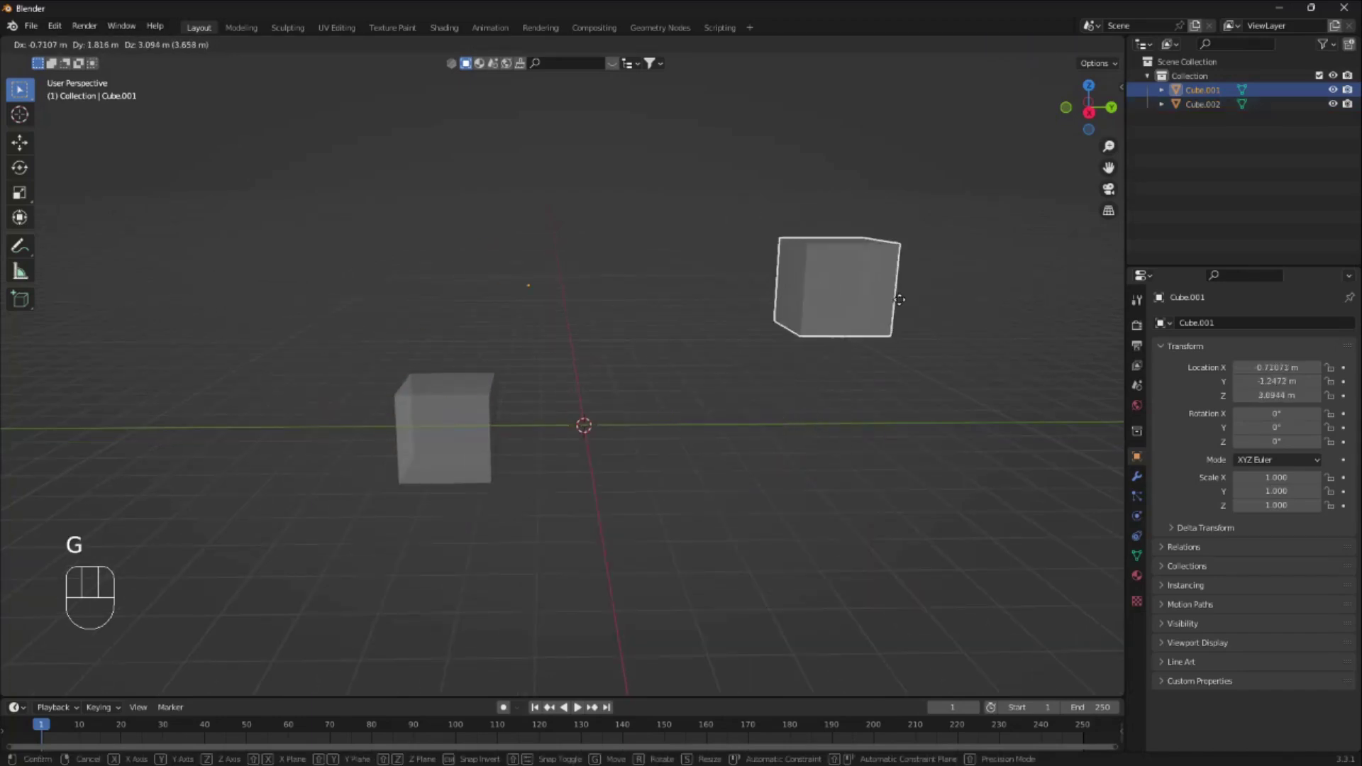
right_click(765, 416)
- Move the left cube to a new spot, then reselect the right cube and start moving it
click(464, 435)
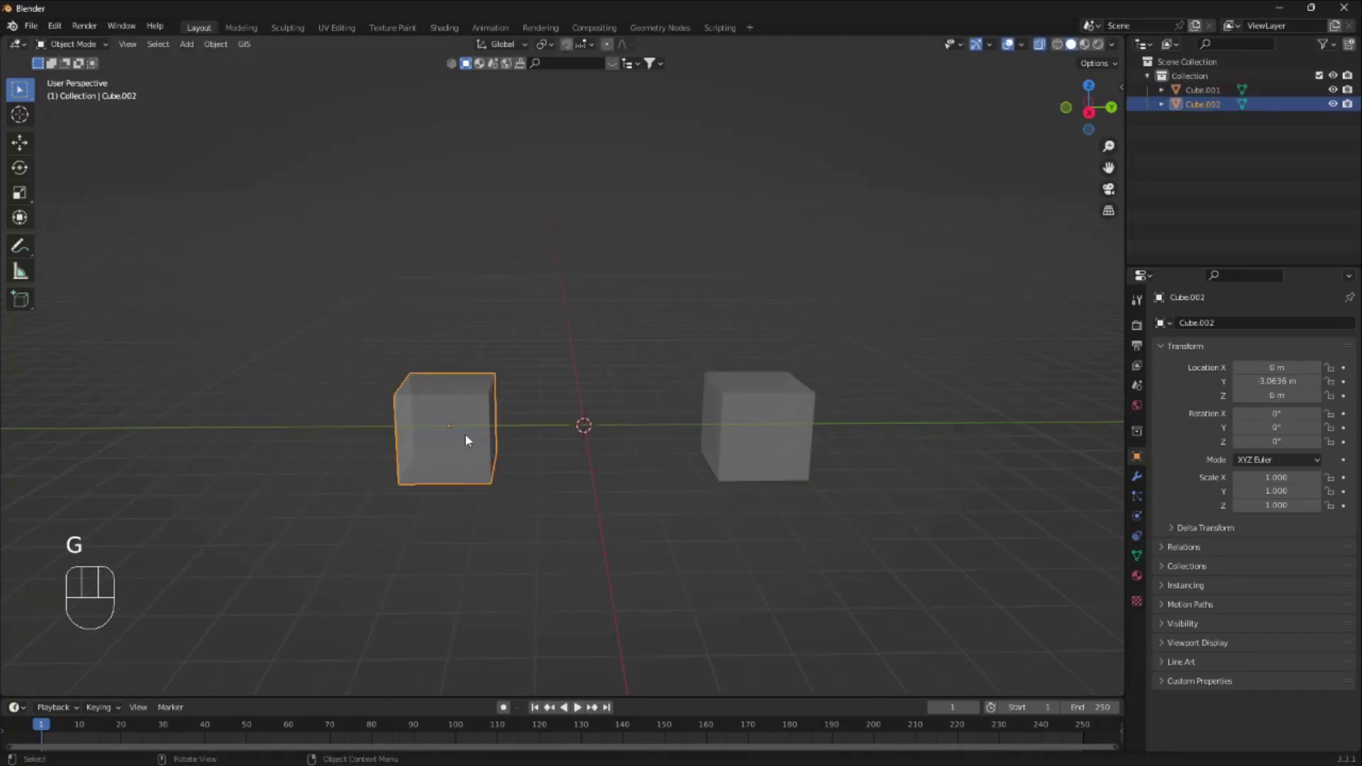
key(g)
click(470, 418)
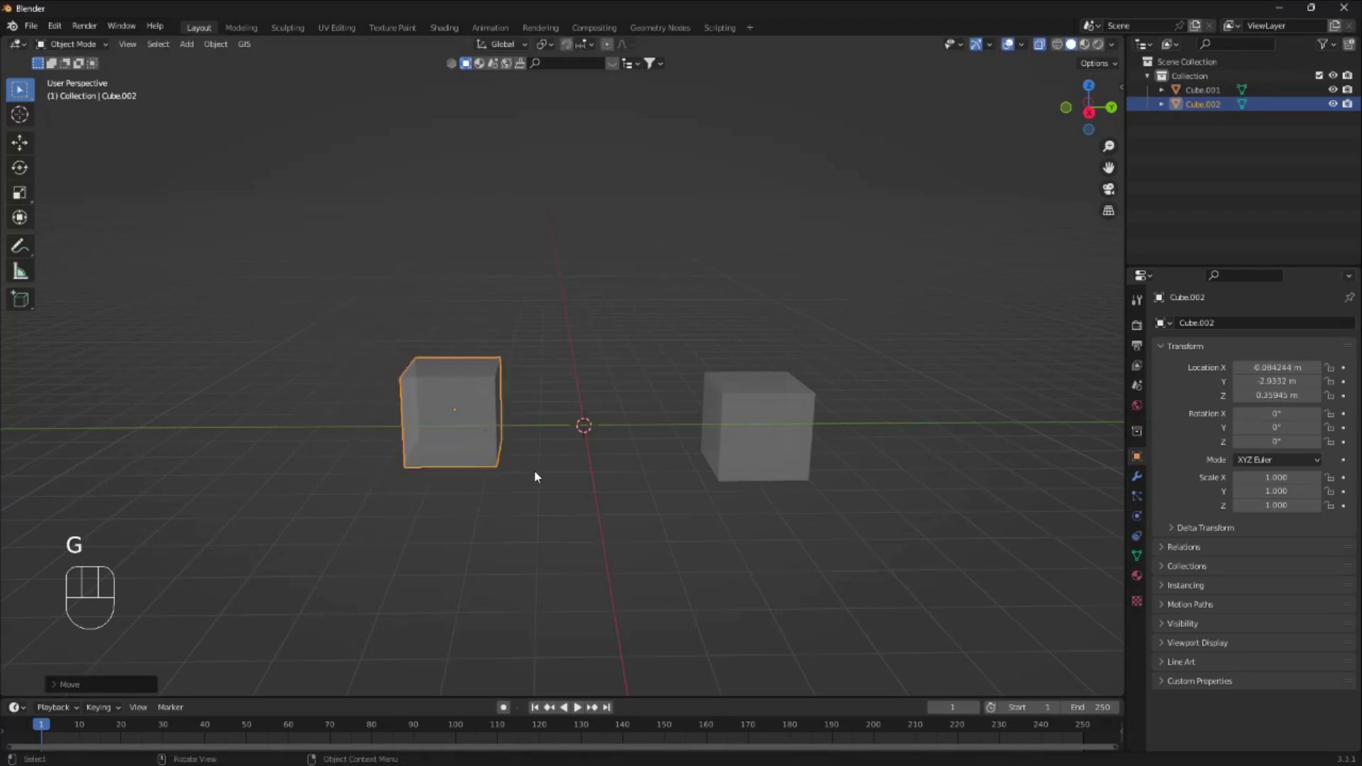
mouse_move(553, 465)
middle_down()
mouse_move(535, 387)
mouse_move(461, 437)
middle_up()
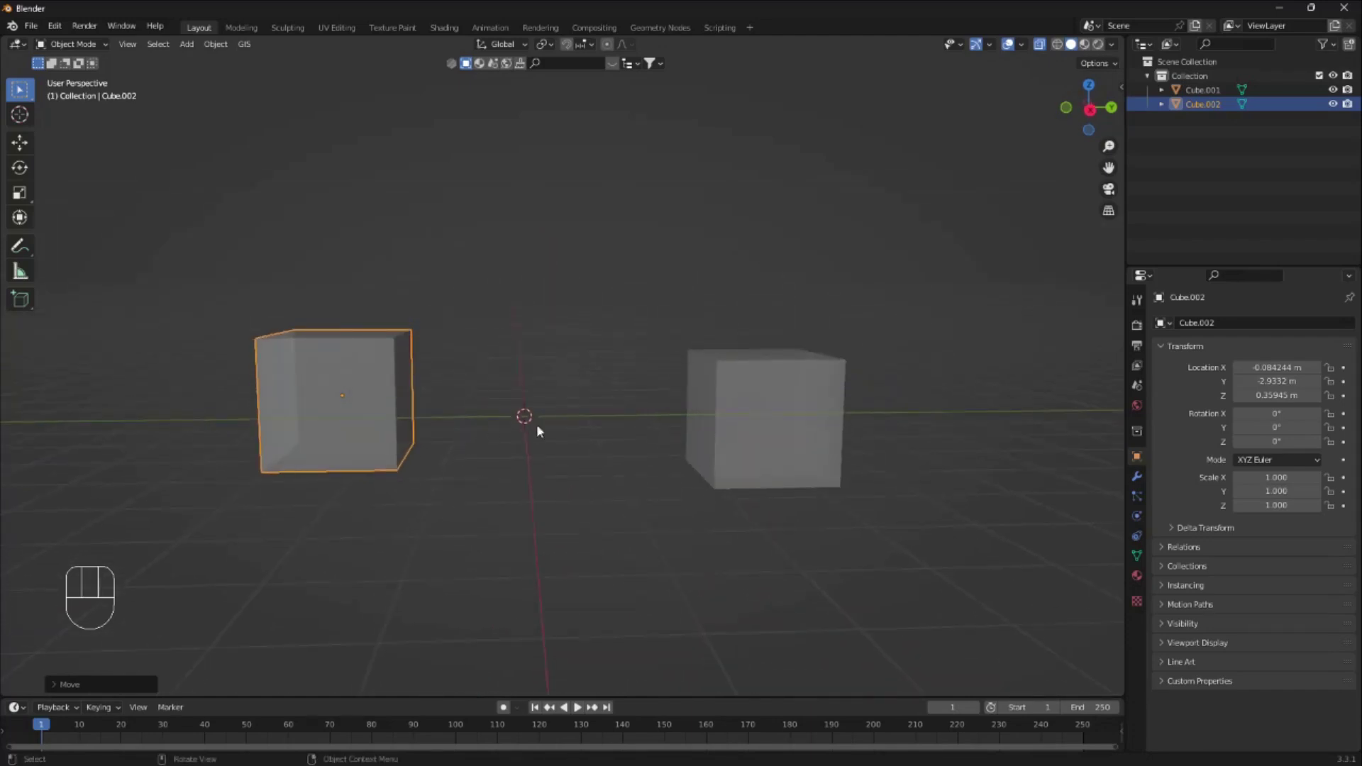
click(740, 406)
key(g)
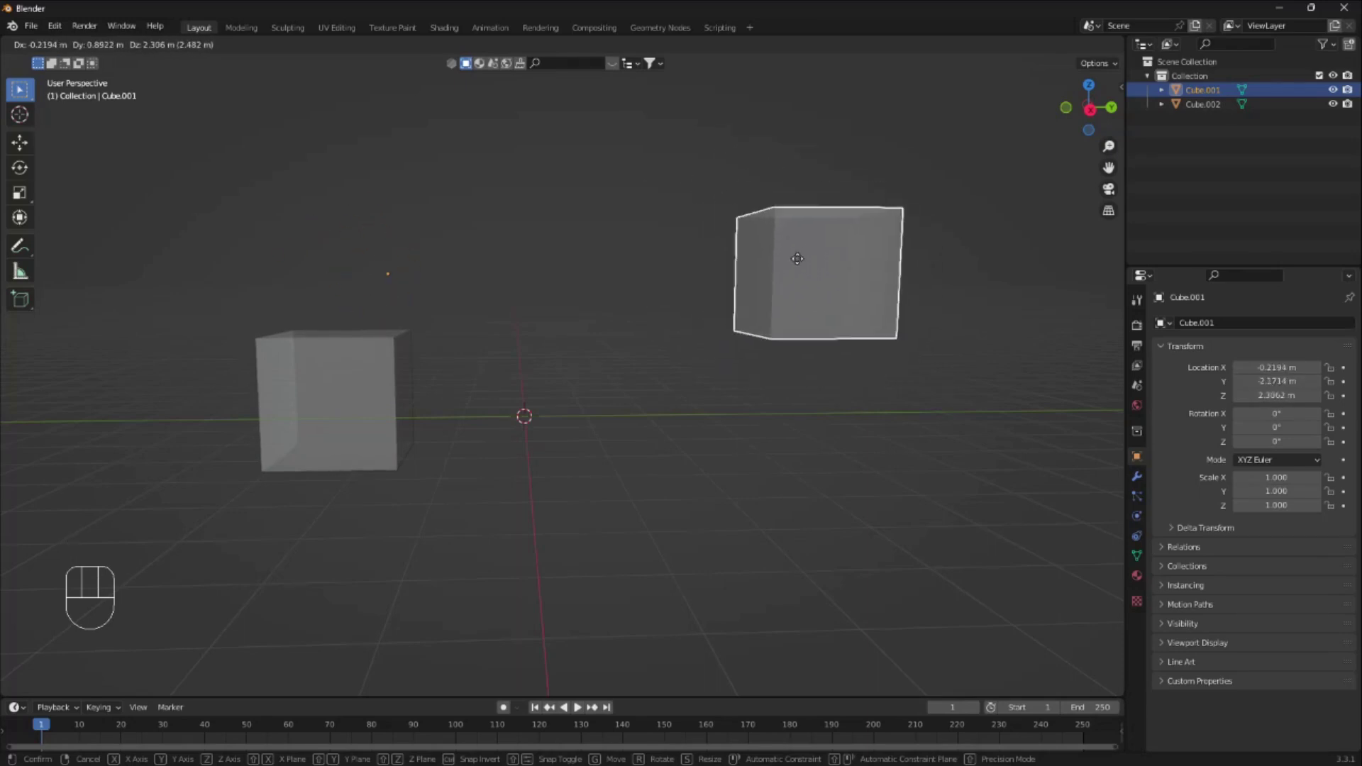
key(Escape)
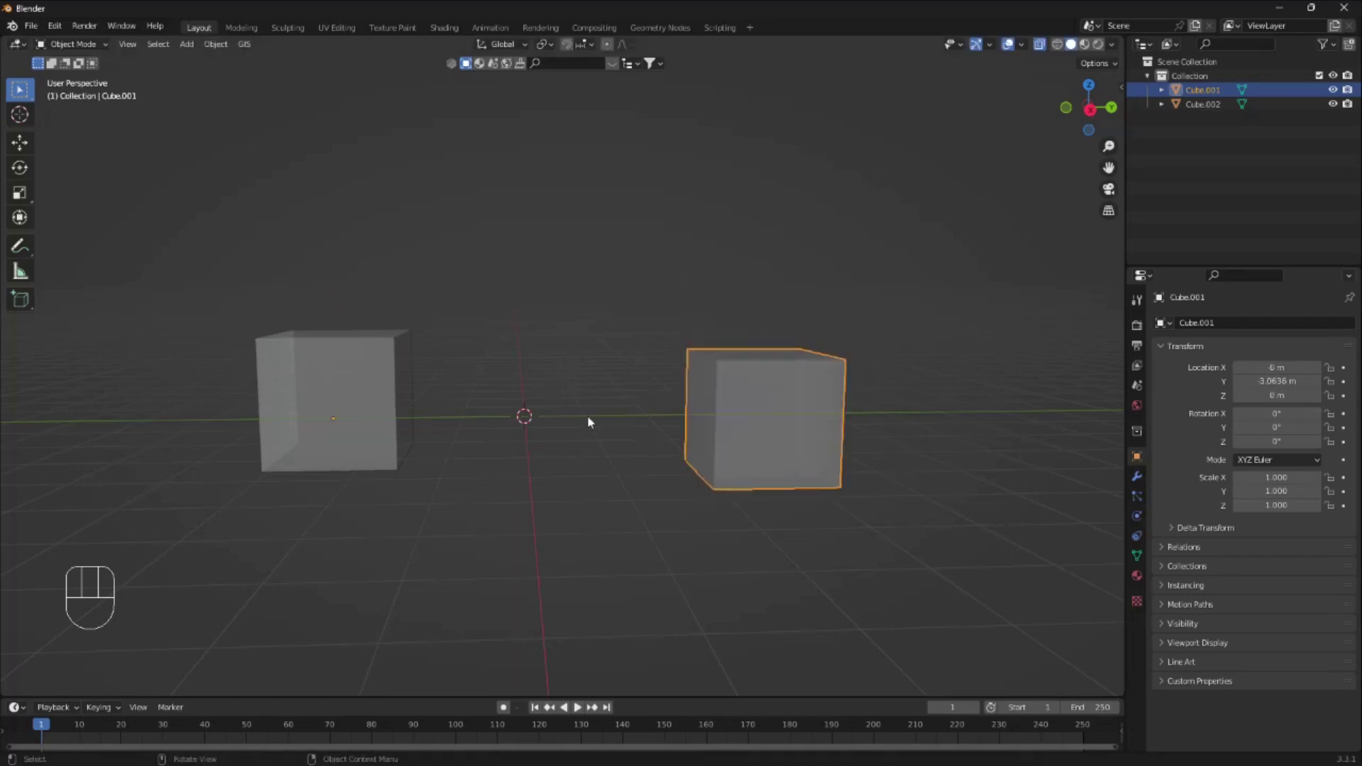
shift+middle_drag(620, 374, 683, 355)
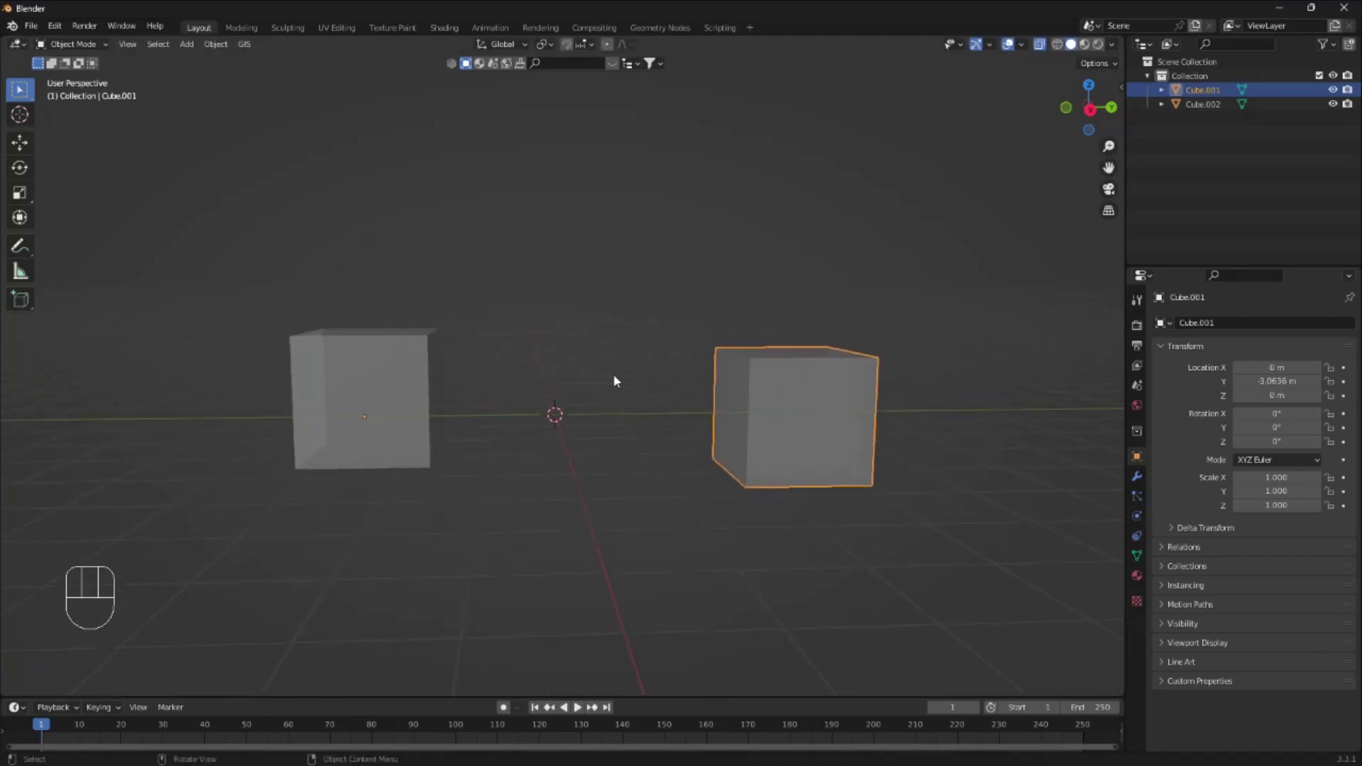
middle_drag(647, 368, 618, 402)
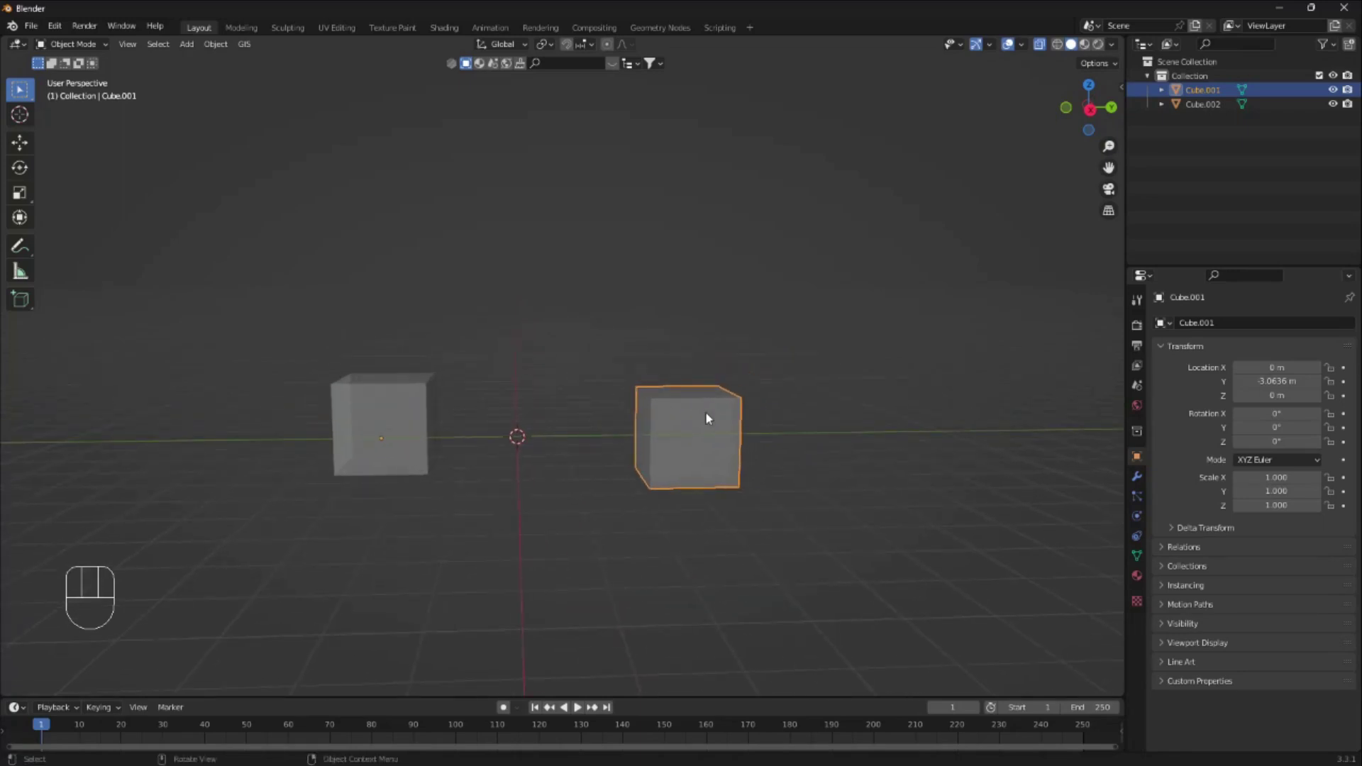
key(r)
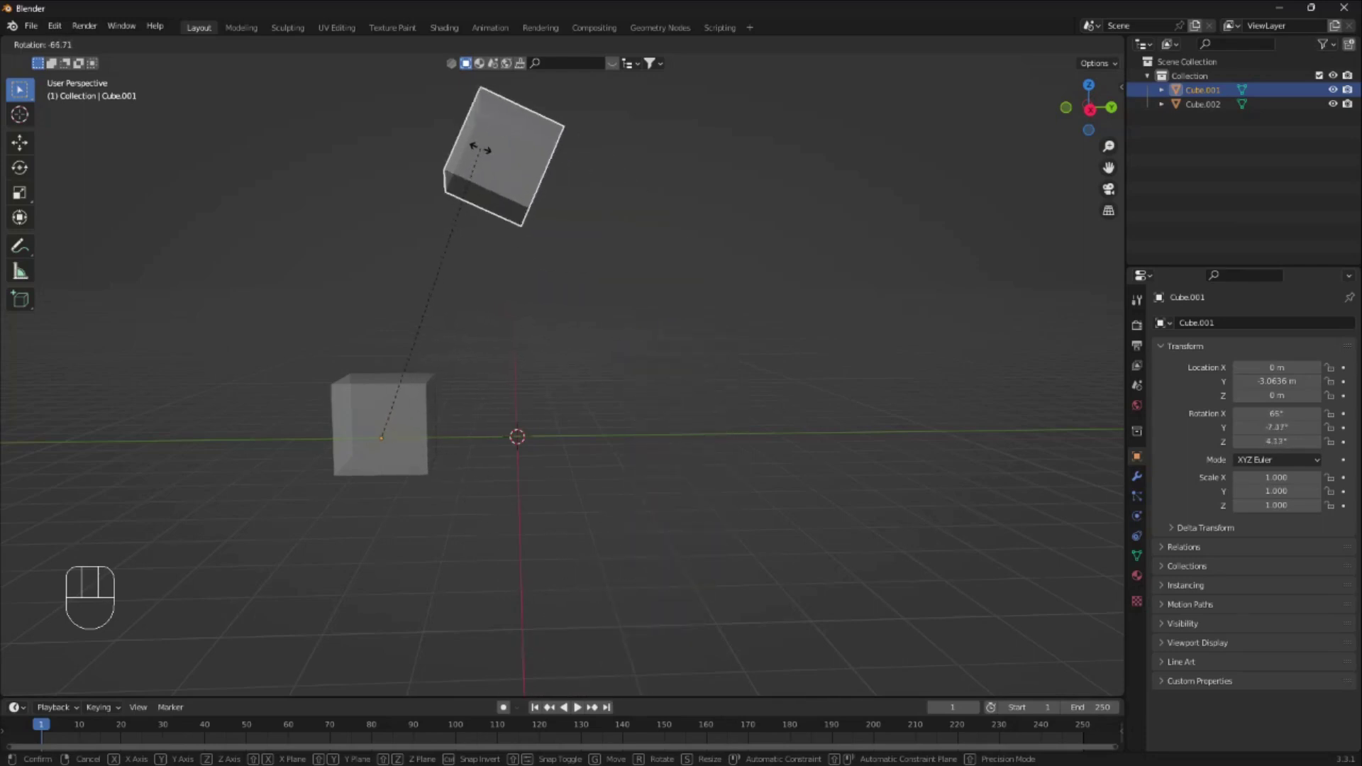
right_click(611, 417)
scroll(555, 466, up, 2)
scroll(554, 468, up, 2)
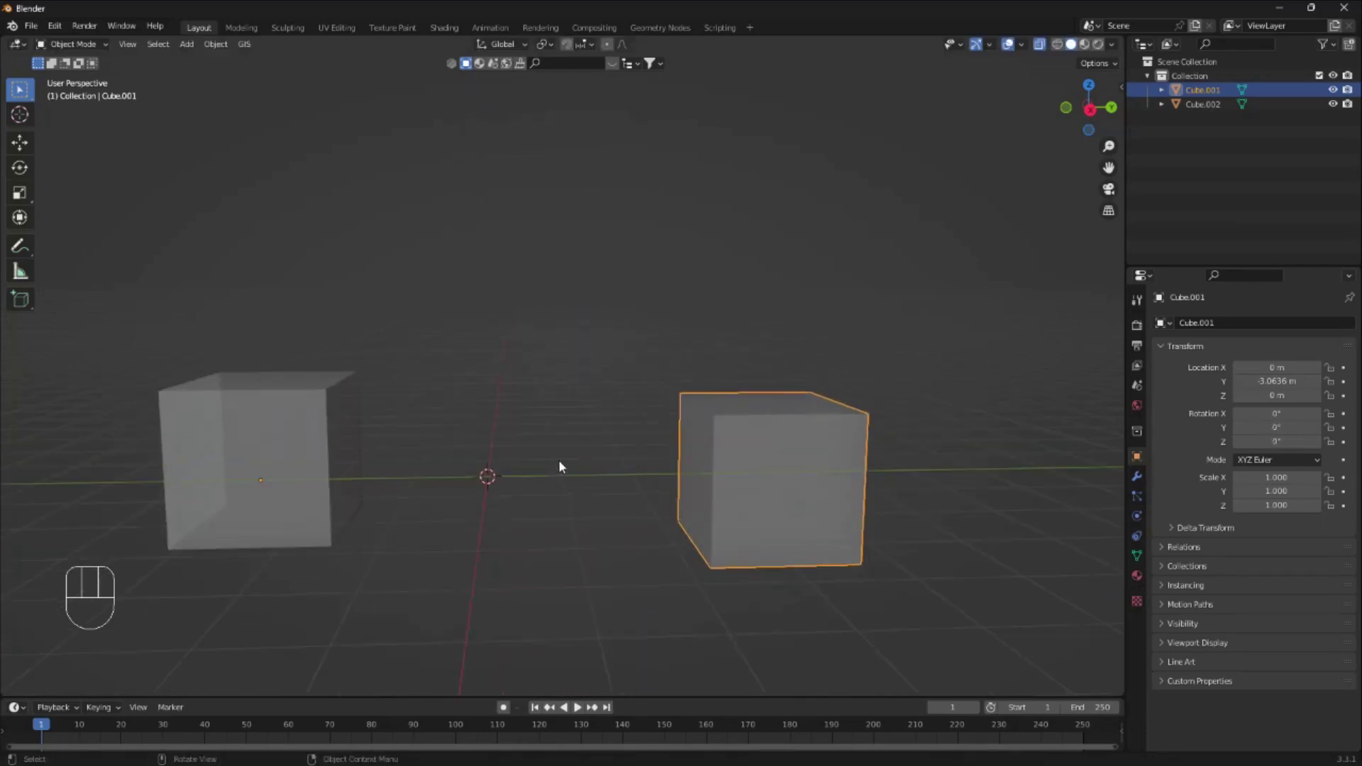
scroll(568, 438, down, 2)
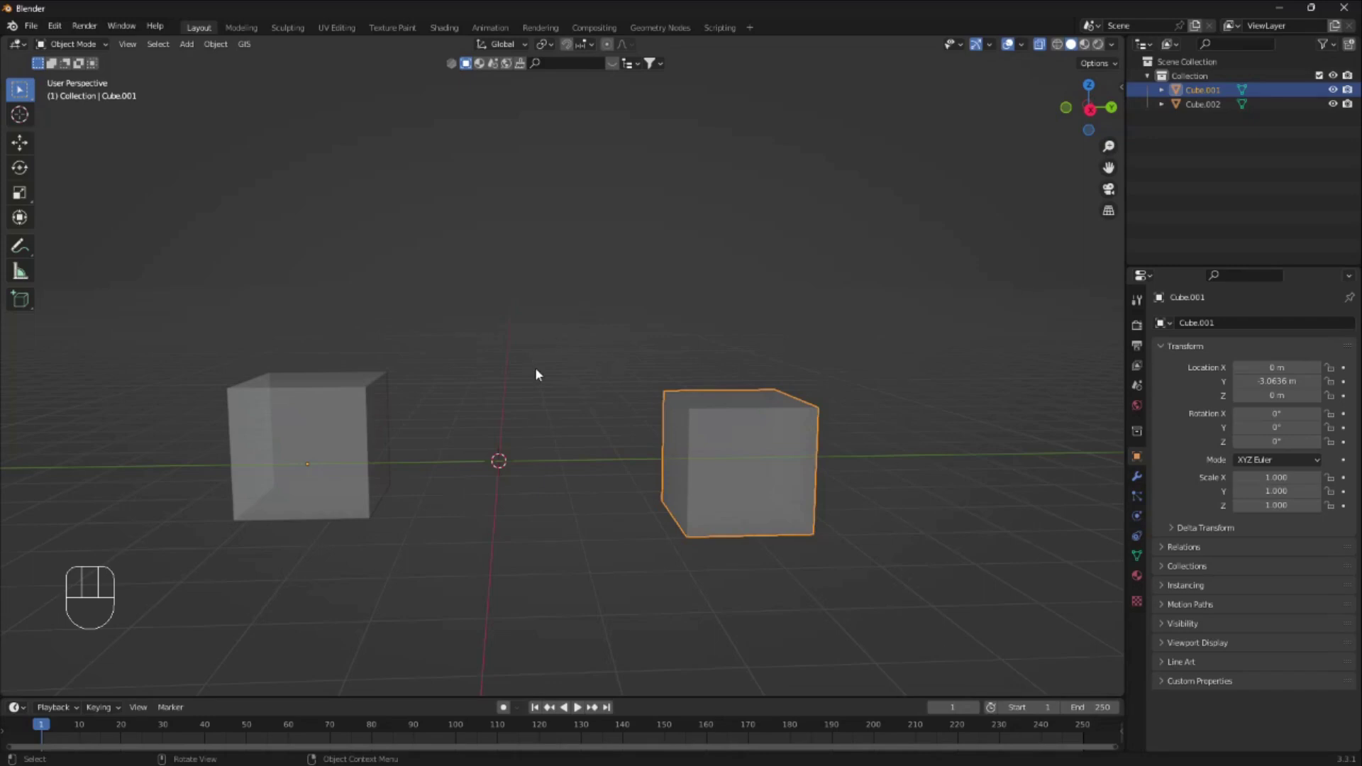
mouse_move(538, 376)
shift+middle_down()
mouse_move(632, 365)
mouse_move(583, 389)
shift+middle_up()
scroll(682, 457, up, 2)
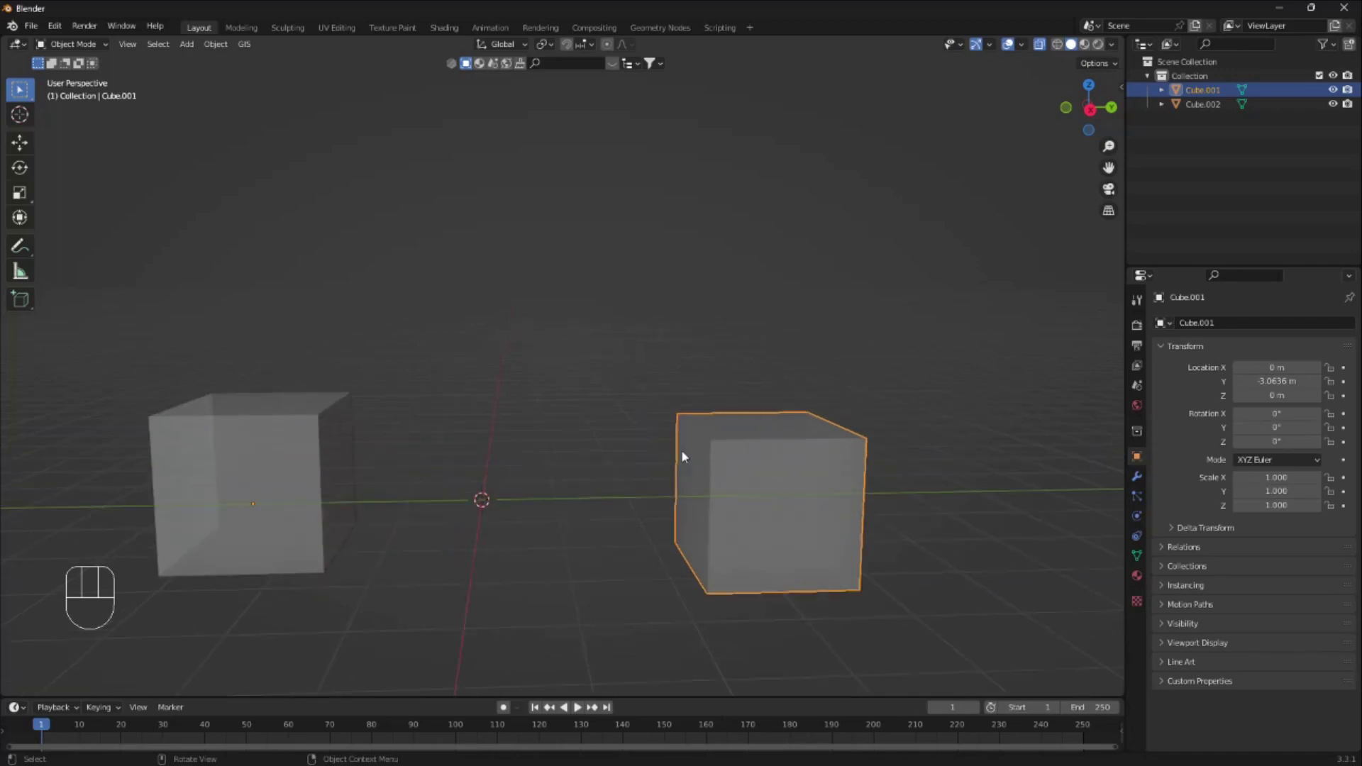
- Set the right cube's origin with Set Origin > Origin to Geometry
right_click(783, 472)
mouse_move(716, 468)
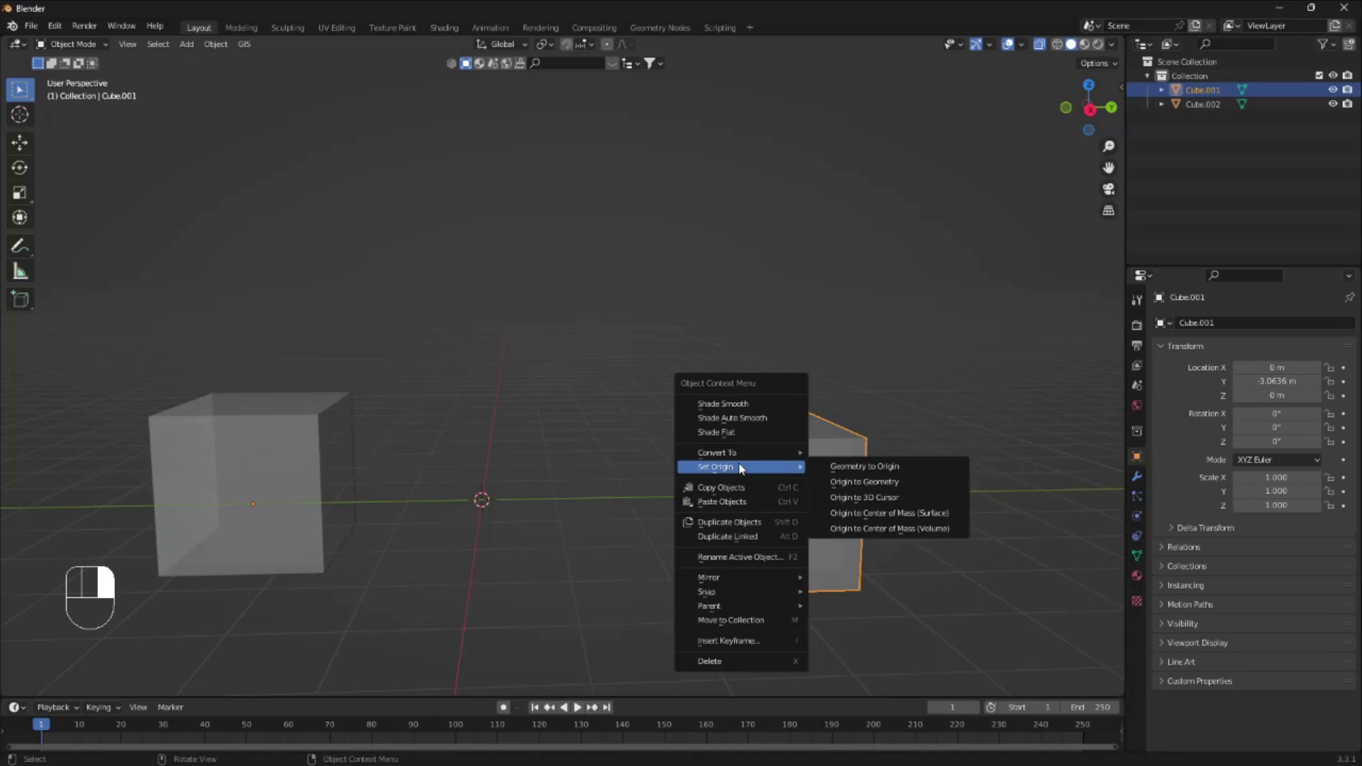
click(887, 485)
scroll(677, 462, down, 3)
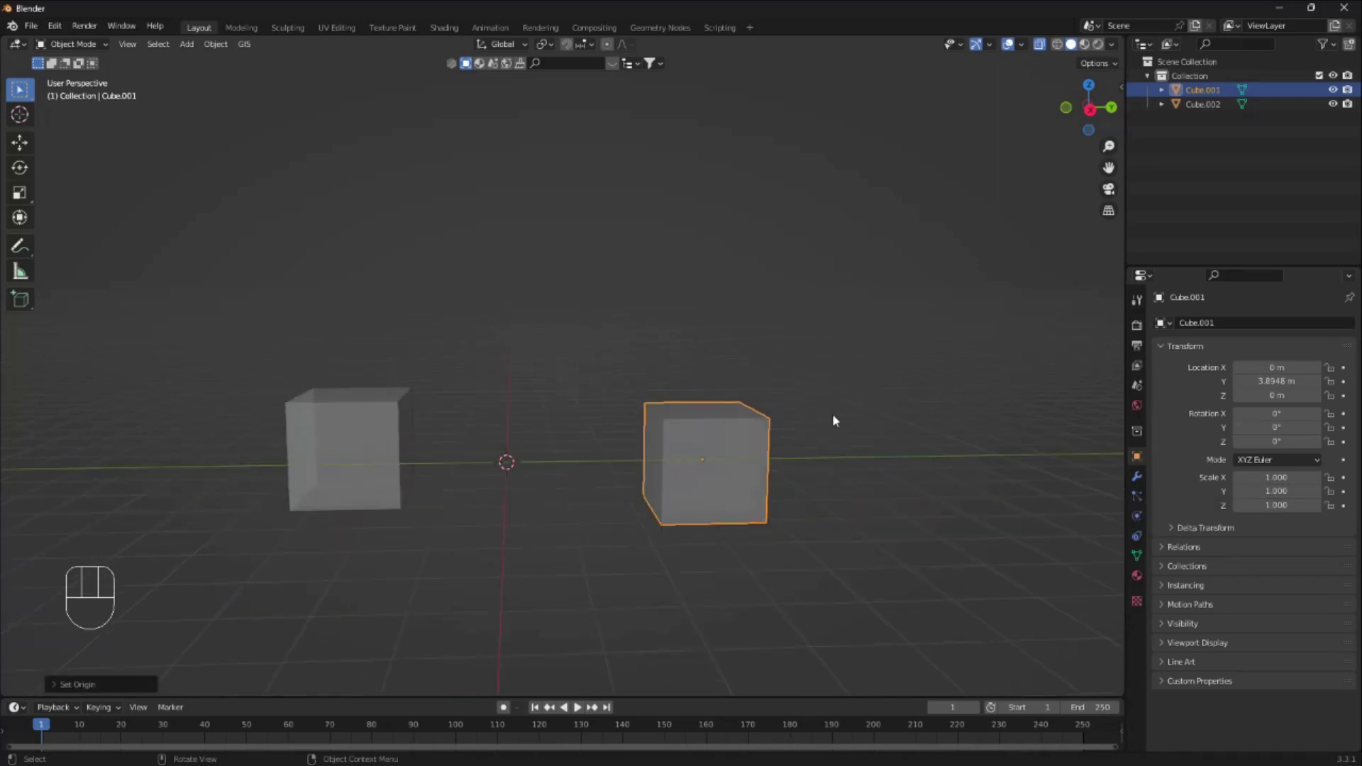
key(r)
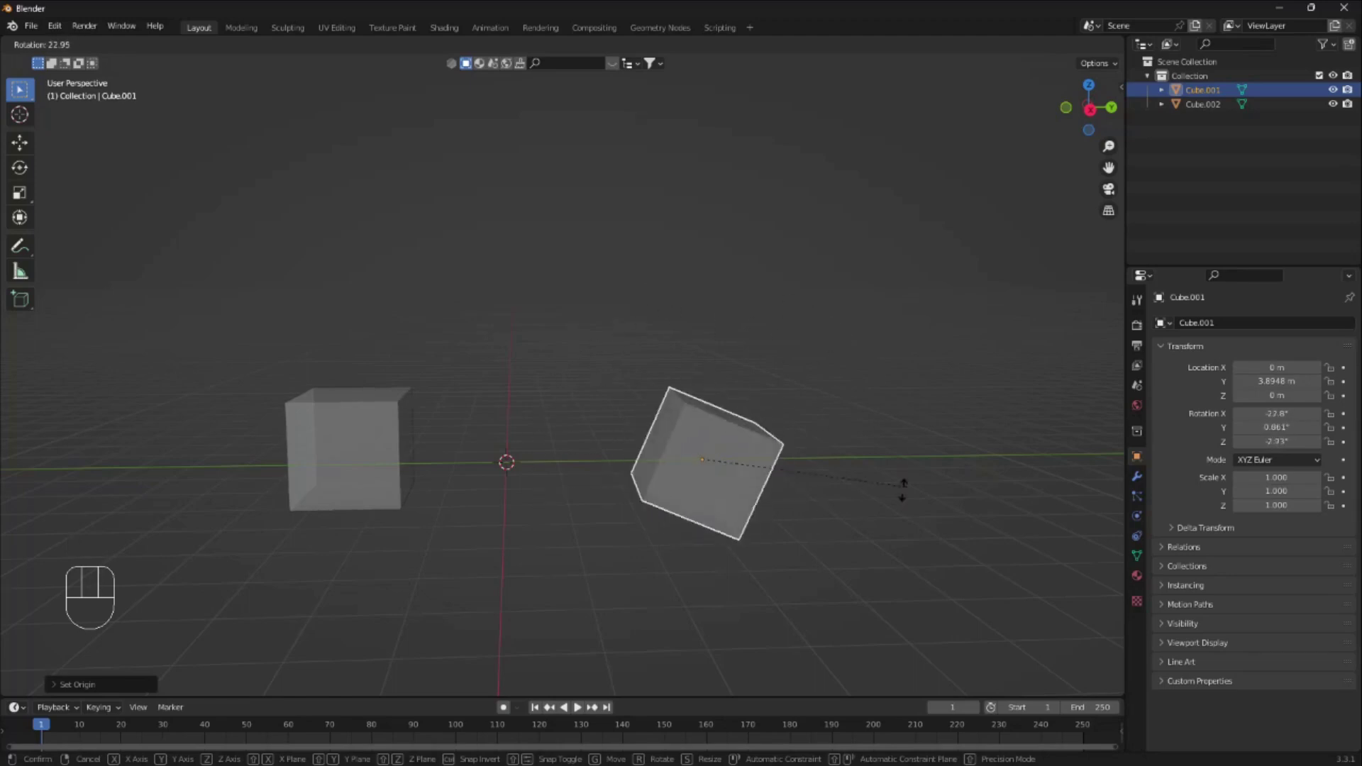
right_click(645, 482)
mouse_move(554, 404)
shift+middle_down()
mouse_move(668, 343)
mouse_move(565, 456)
shift+middle_up()
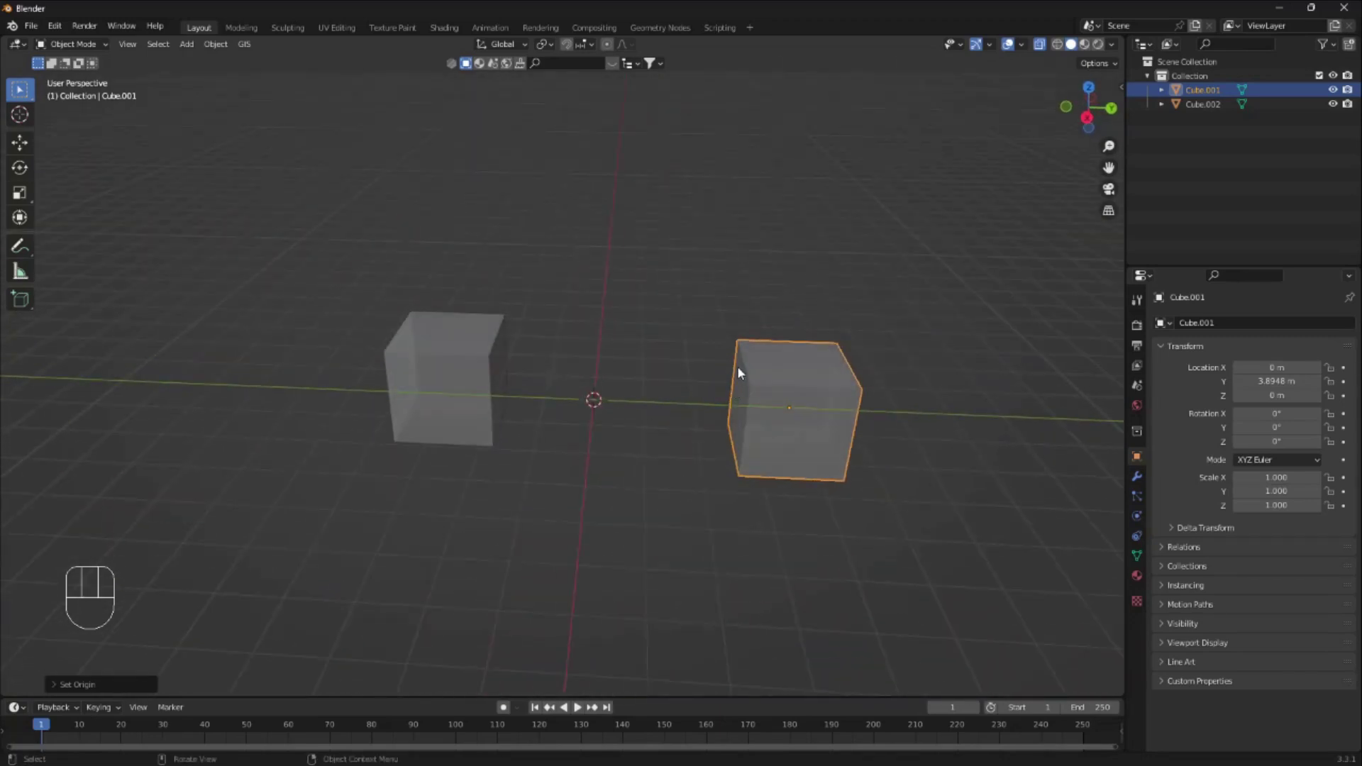